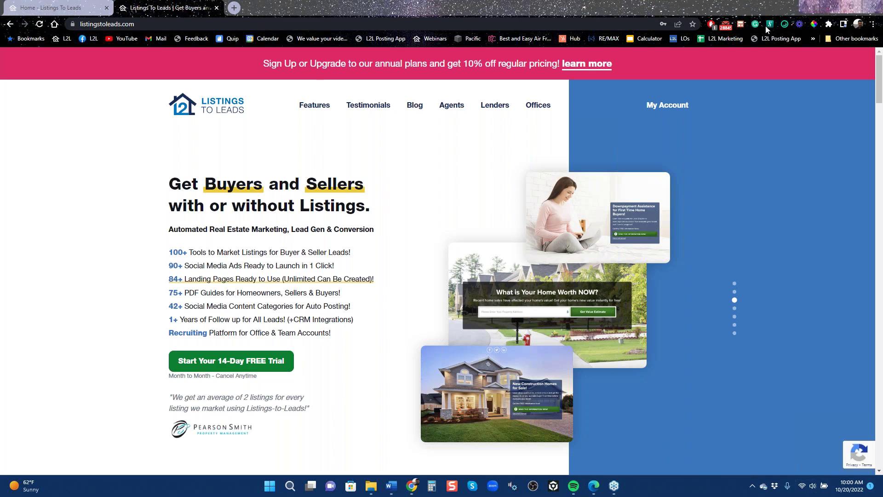
Start a new Facebook listing ad from the Ads page and choose the Berkeley, CA open house listing.
{"action": "key", "text": "ctrl+1"}
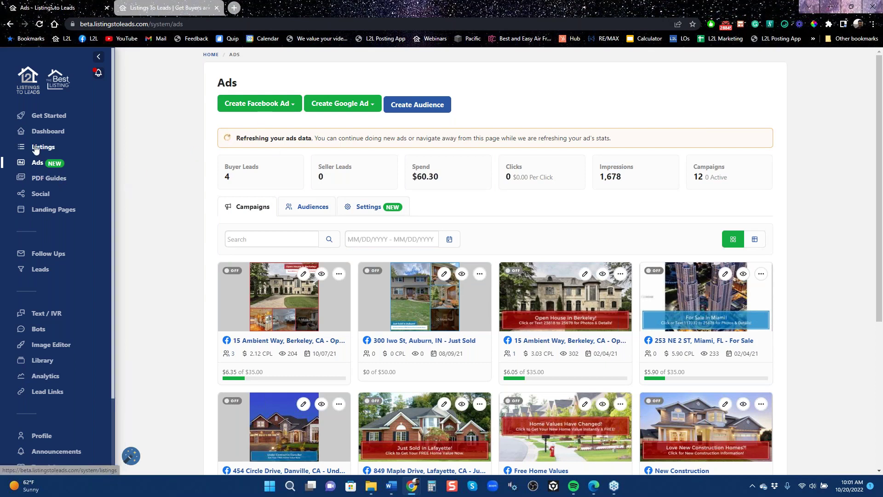
{"action": "left_click", "coordinate": [277, 104]}
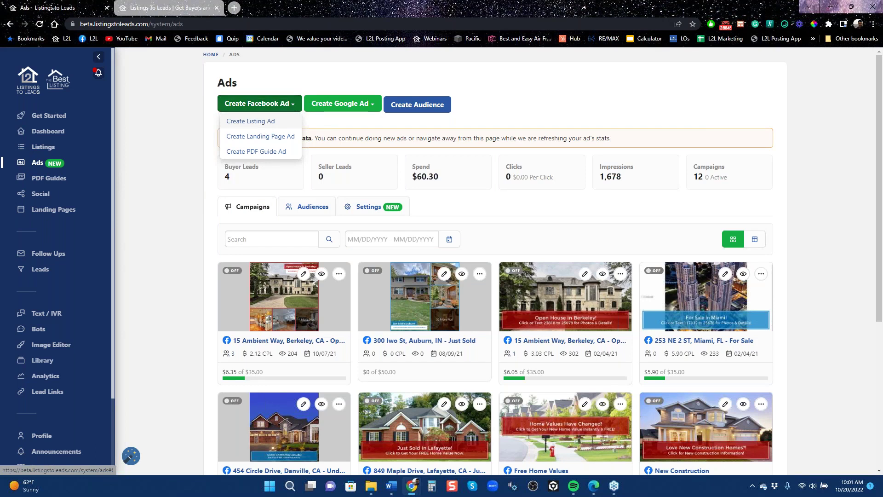
{"action": "left_click", "coordinate": [251, 121]}
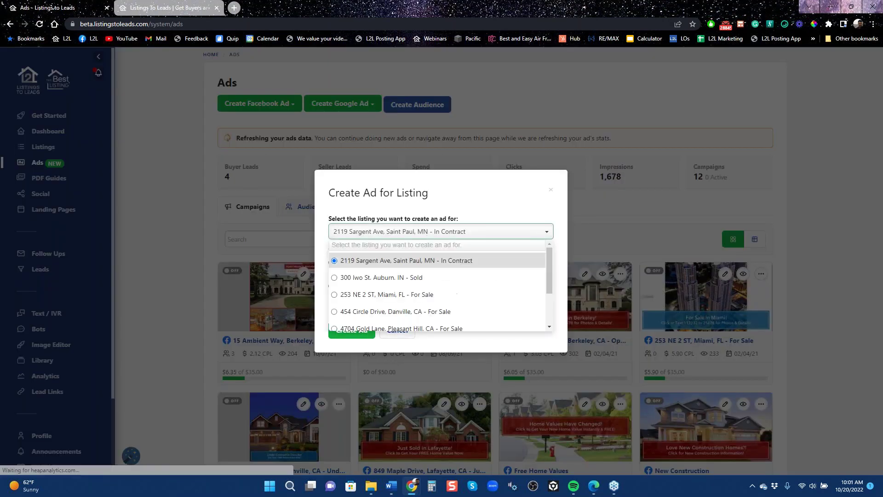
{"action": "scroll", "coordinate": [425, 303], "scroll_direction": "down", "scroll_amount": 2}
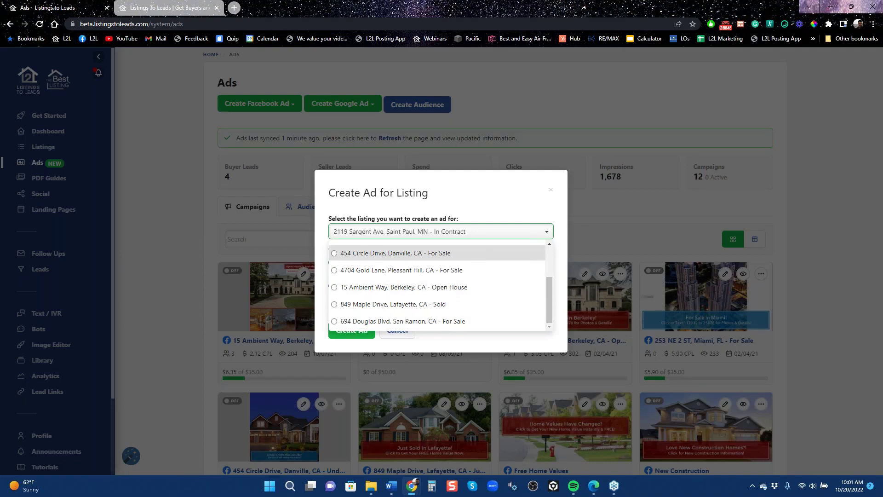
{"action": "scroll", "coordinate": [483, 313], "scroll_direction": "up", "scroll_amount": 3}
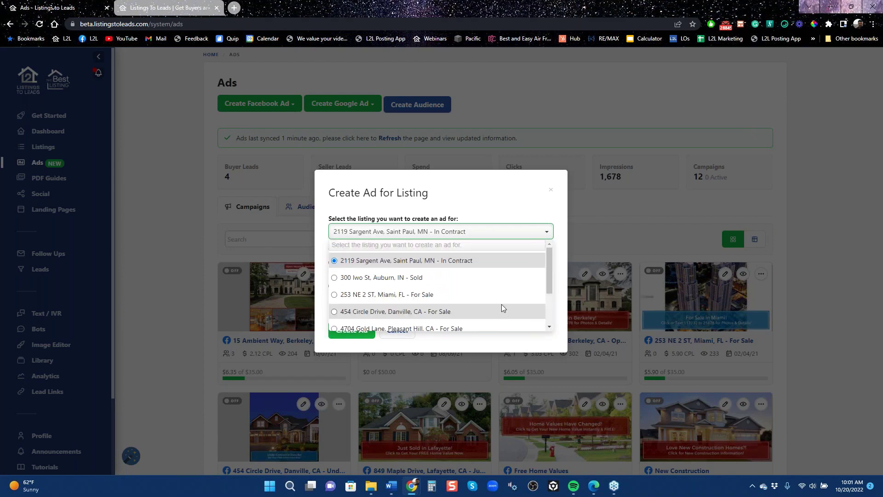
{"action": "scroll", "coordinate": [503, 300], "scroll_direction": "down", "scroll_amount": 3}
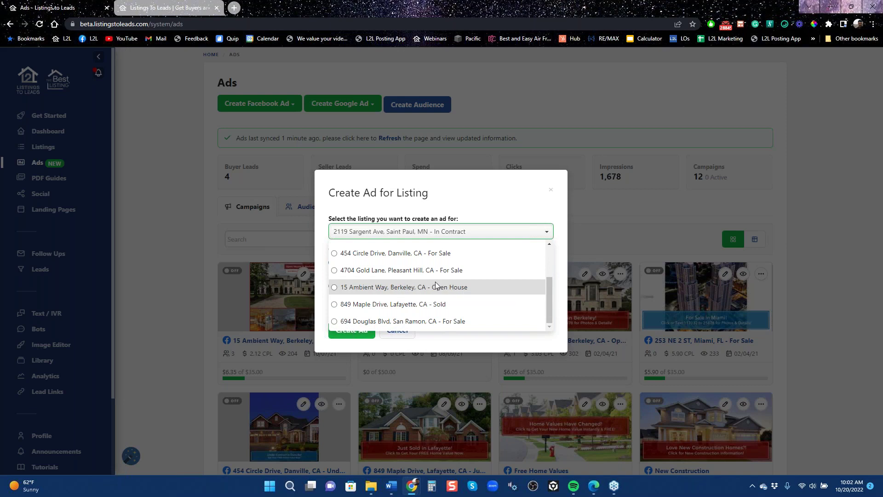
{"action": "scroll", "coordinate": [419, 275], "scroll_direction": "up", "scroll_amount": 3}
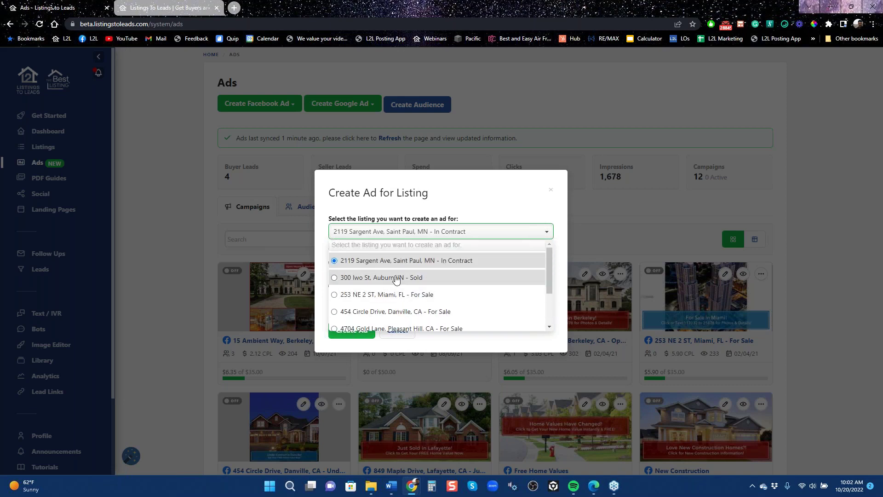
{"action": "scroll", "coordinate": [403, 273], "scroll_direction": "down", "scroll_amount": 3}
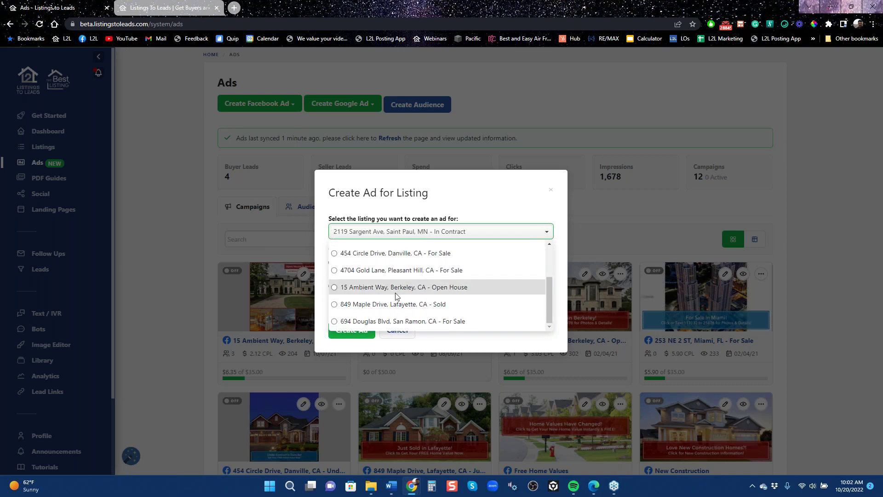
{"action": "left_click", "coordinate": [388, 287]}
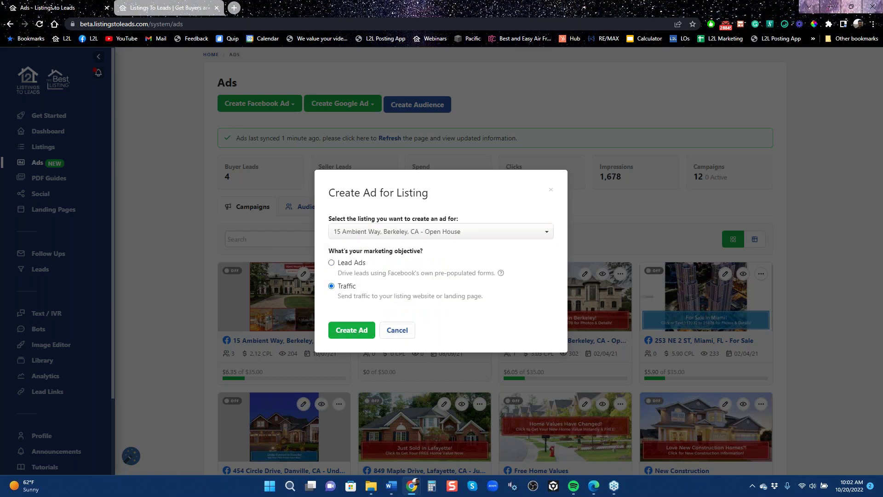
Keep the Berkeley open house listing, set the marketing objective to Lead Ads and create the ad.
{"action": "left_click", "coordinate": [444, 231]}
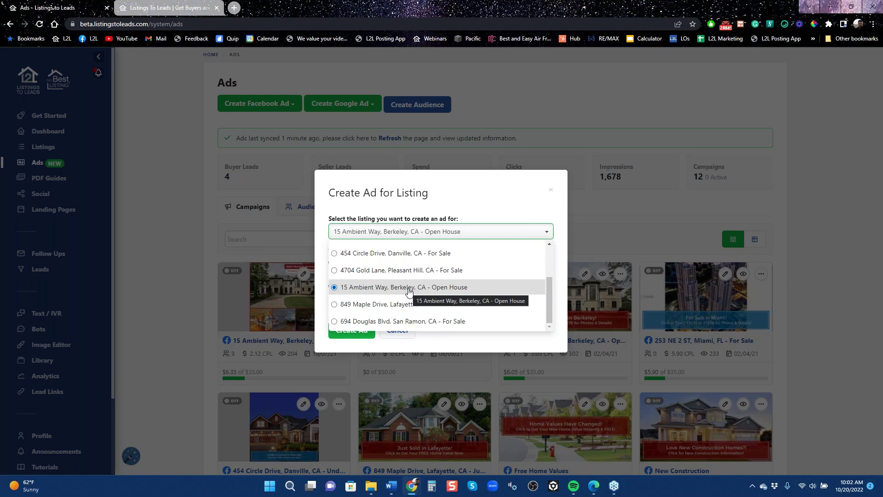
{"action": "left_click", "coordinate": [484, 202]}
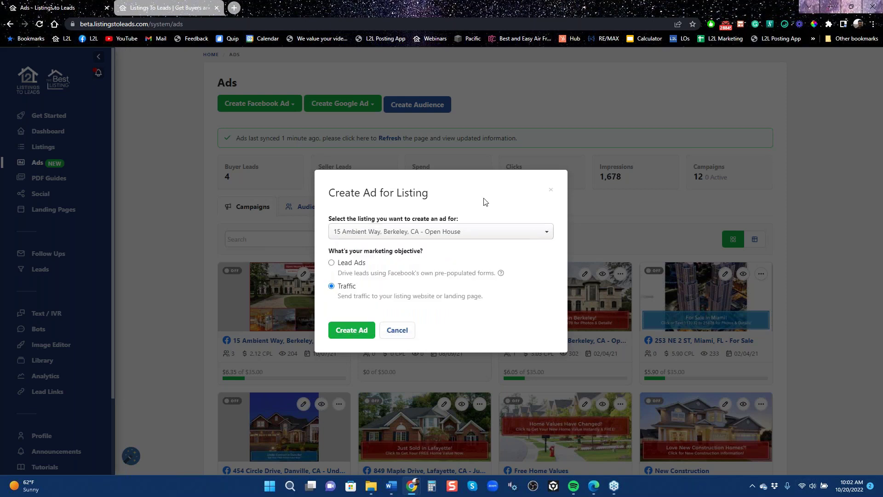
{"action": "left_click", "coordinate": [331, 263]}
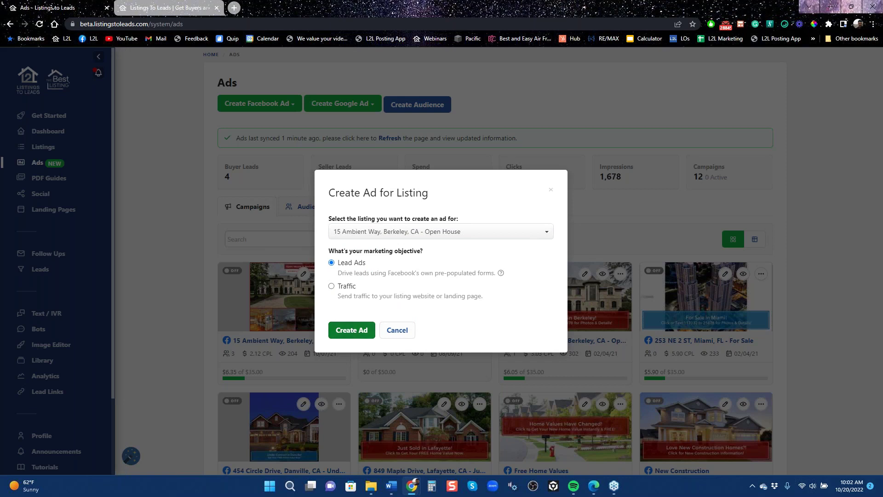
{"action": "left_click", "coordinate": [351, 329]}
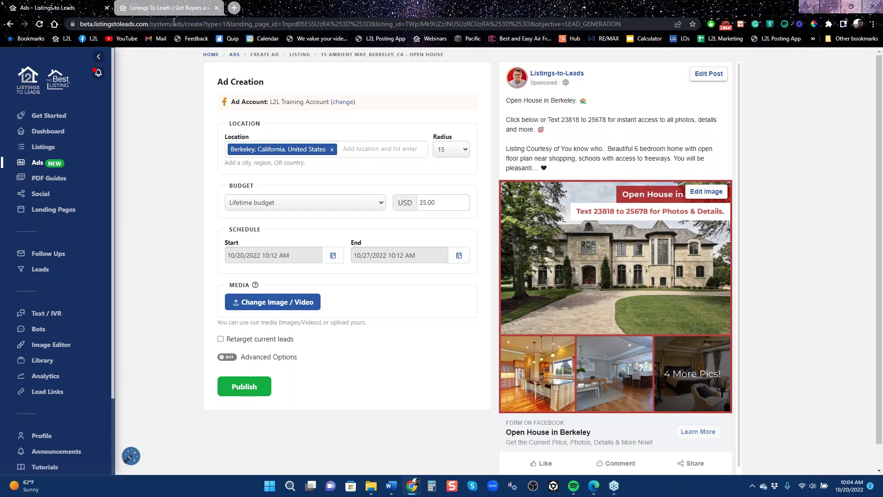
Switch to the other browser tab and open the Listings-to-Leads Mastermind Group on Facebook.
{"action": "left_click", "coordinate": [177, 5]}
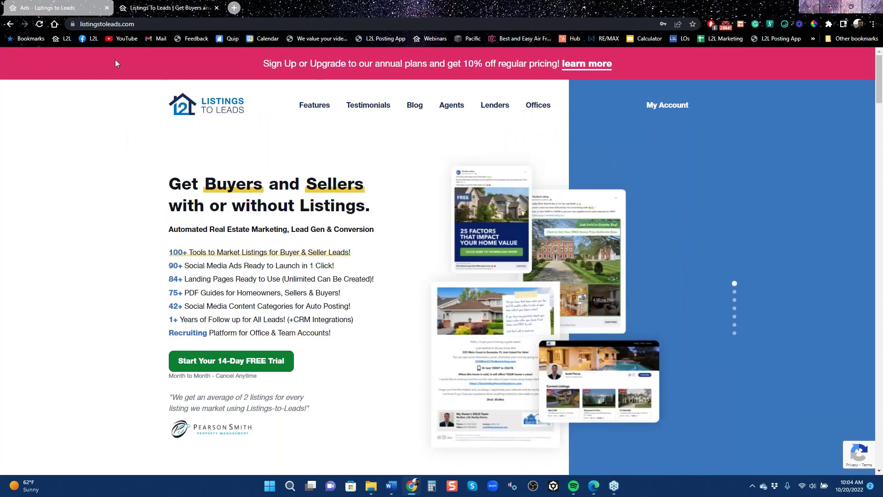
{"action": "left_click", "coordinate": [91, 38]}
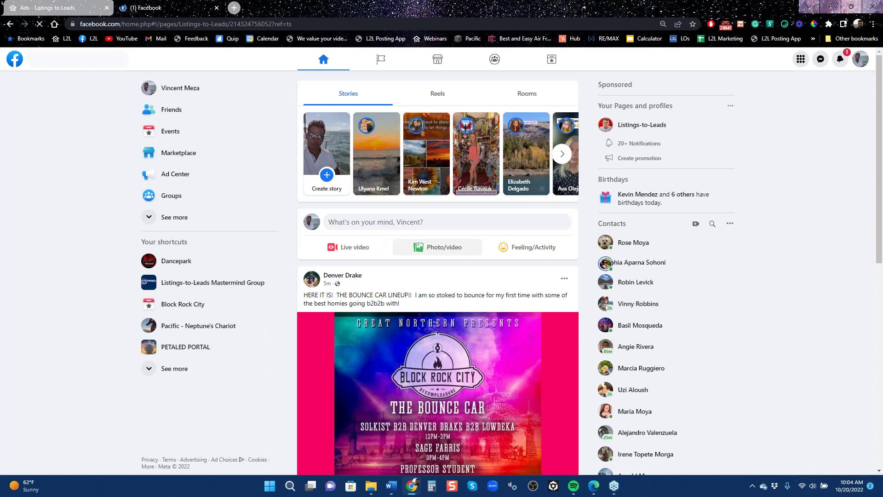
{"action": "left_click", "coordinate": [207, 284]}
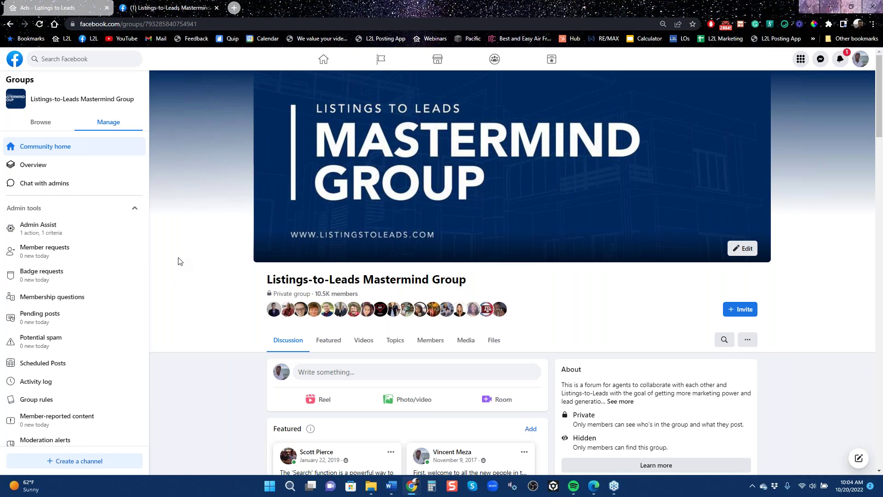
Look through the Mastermind Group's discussion feed, including its featured posts, the Google Ads announcement and member questions, and return to its start.
{"action": "left_click", "coordinate": [62, 8]}
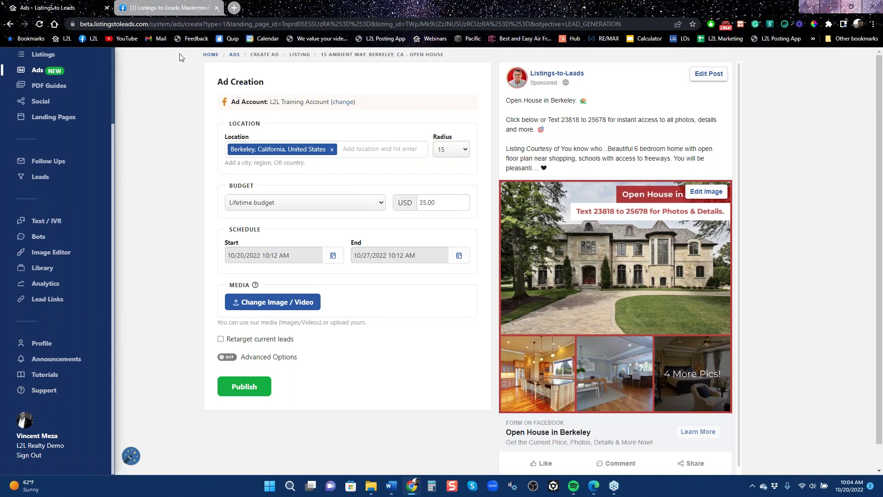
{"action": "left_click", "coordinate": [187, 8]}
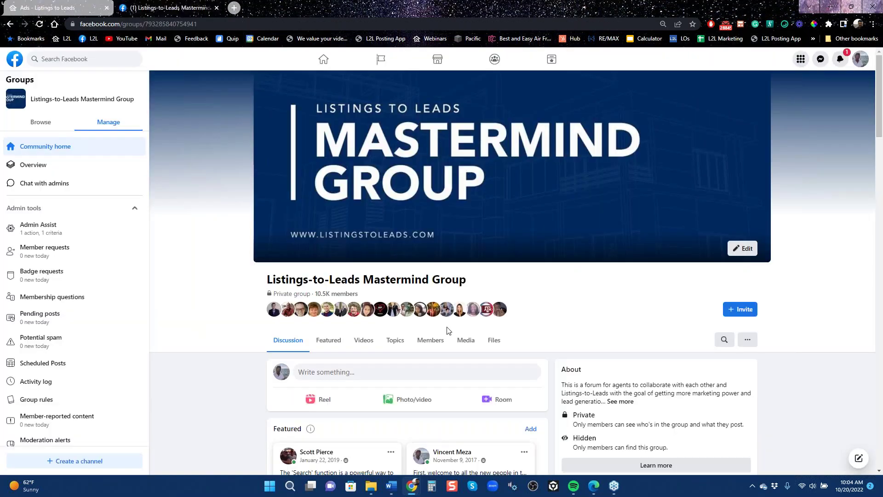
{"action": "scroll", "coordinate": [457, 374], "scroll_direction": "down", "scroll_amount": 8}
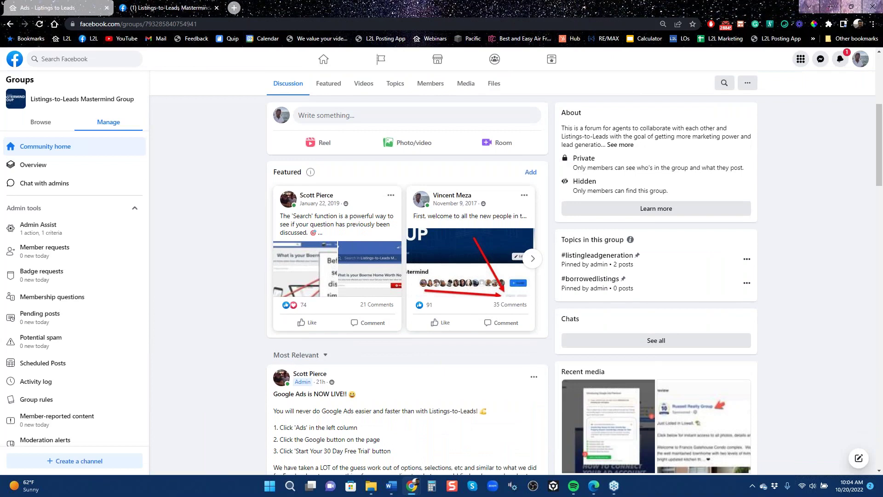
{"action": "scroll", "coordinate": [285, 190], "scroll_direction": "down", "scroll_amount": 2}
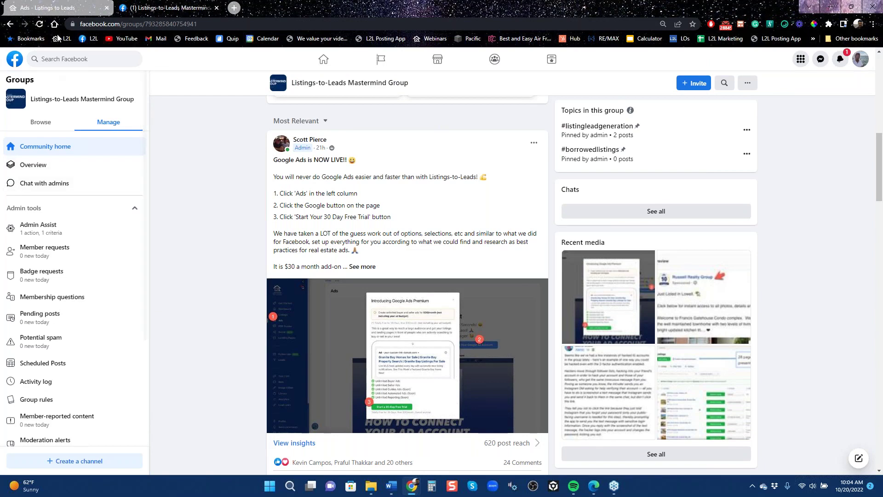
{"action": "left_click", "coordinate": [56, 4]}
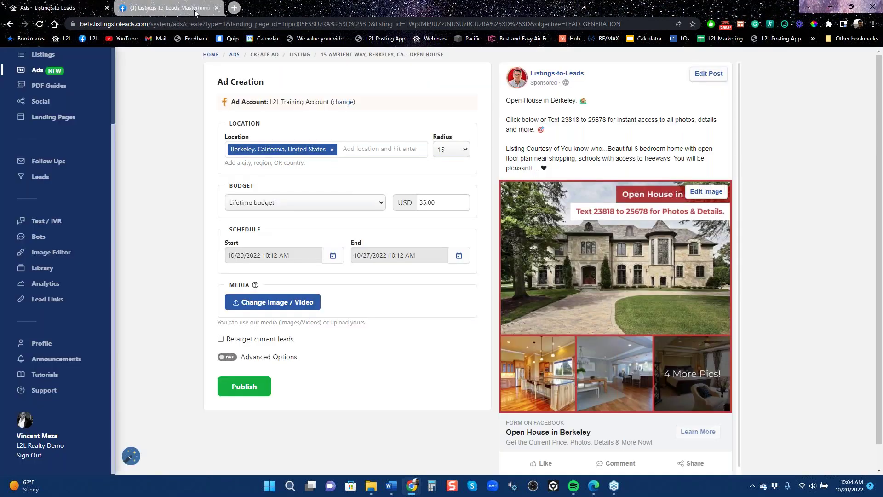
{"action": "left_click", "coordinate": [168, 7]}
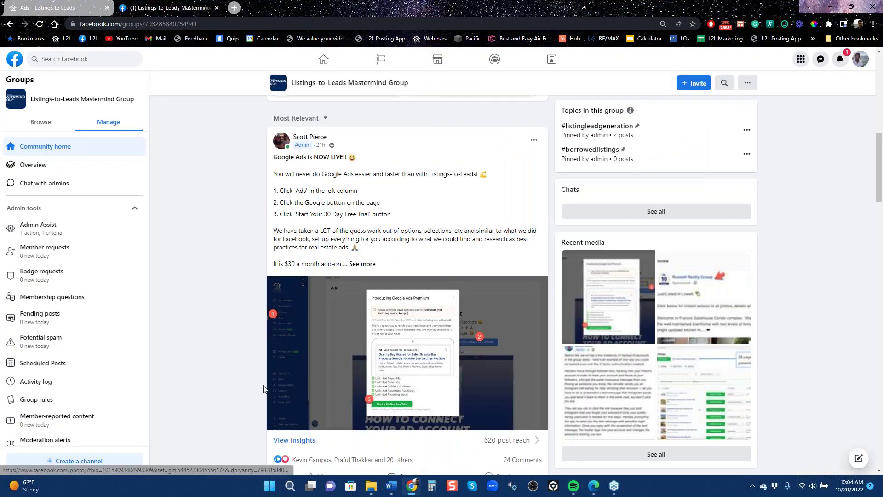
{"action": "scroll", "coordinate": [263, 388], "scroll_direction": "down", "scroll_amount": 10}
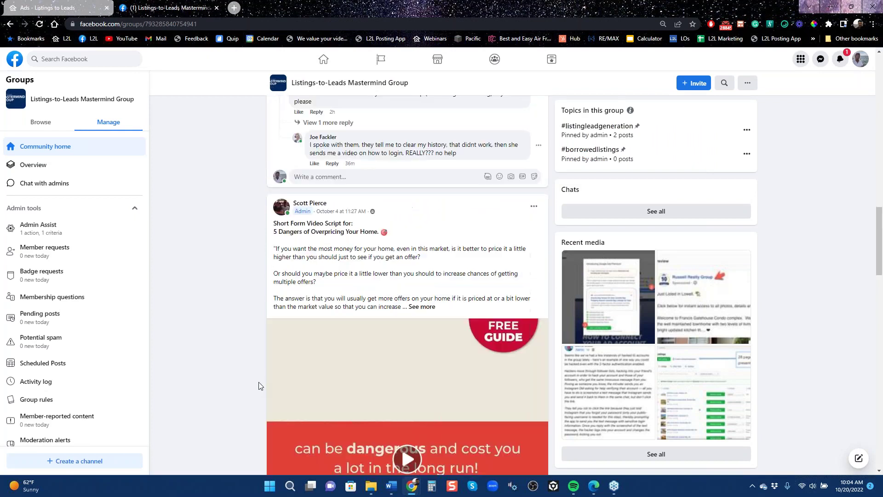
{"action": "scroll", "coordinate": [259, 386], "scroll_direction": "up", "scroll_amount": 10}
{"action": "scroll", "coordinate": [255, 382], "scroll_direction": "up", "scroll_amount": 5}
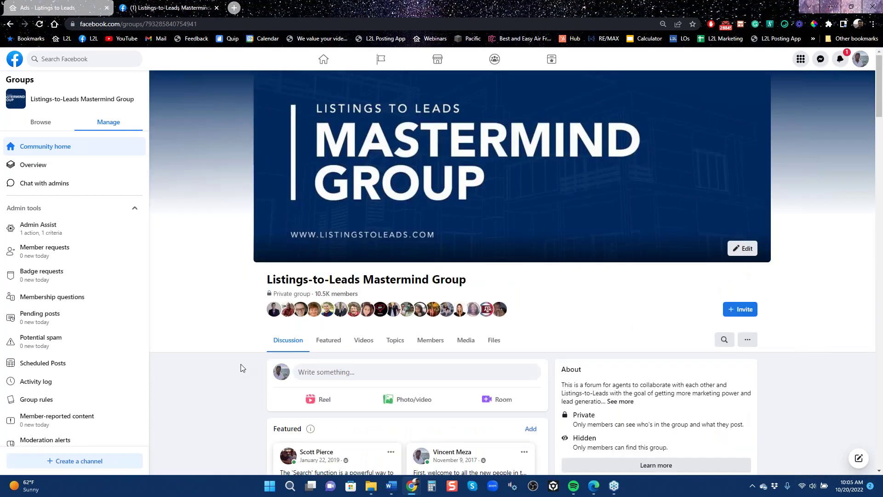
{"action": "scroll", "coordinate": [242, 369], "scroll_direction": "down", "scroll_amount": 13}
{"action": "scroll", "coordinate": [243, 369], "scroll_direction": "down", "scroll_amount": 10}
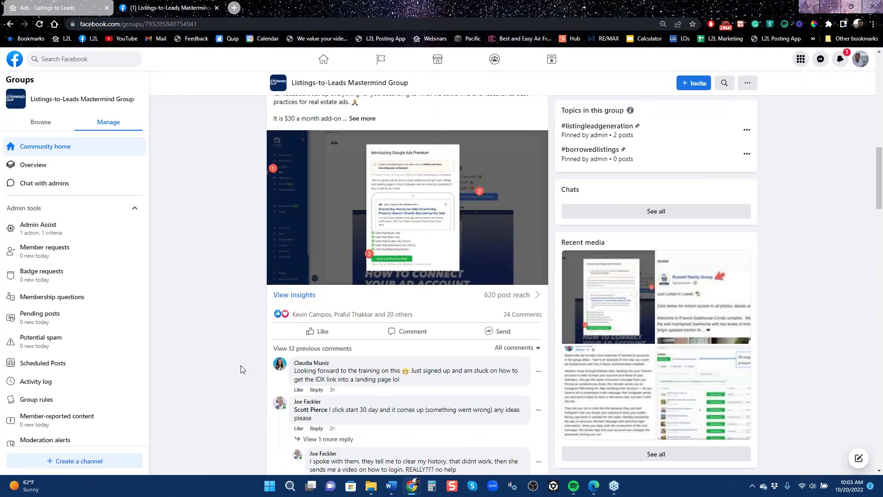
{"action": "scroll", "coordinate": [243, 371], "scroll_direction": "down", "scroll_amount": 5}
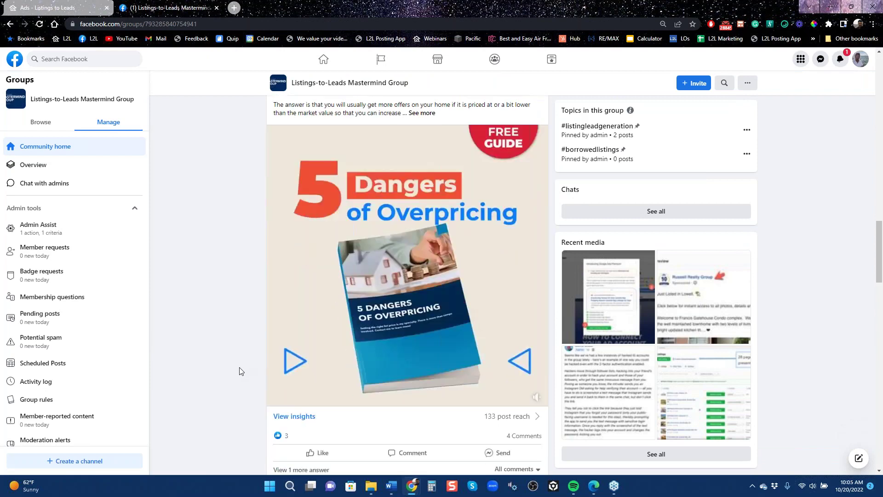
{"action": "scroll", "coordinate": [239, 371], "scroll_direction": "down", "scroll_amount": 5}
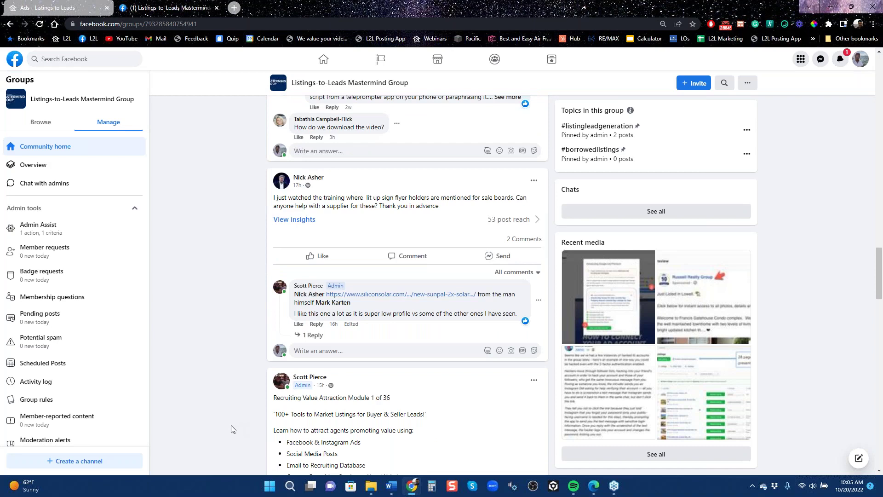
{"action": "scroll", "coordinate": [230, 430], "scroll_direction": "down", "scroll_amount": 5}
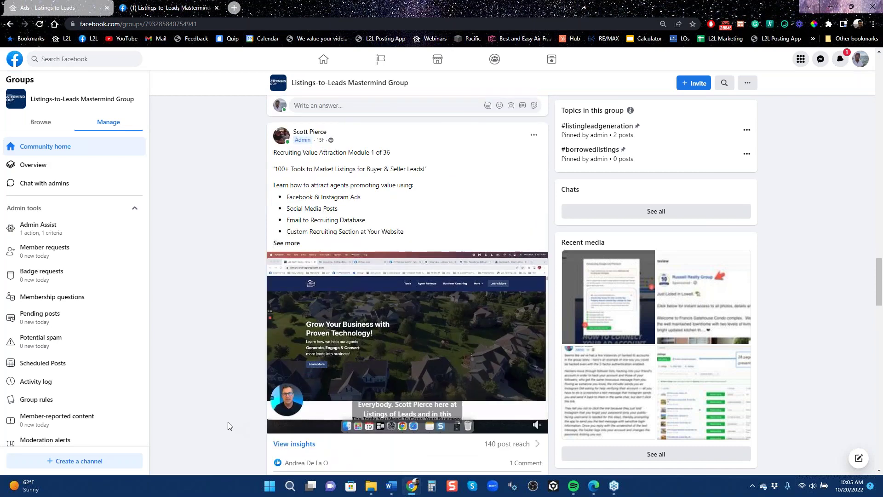
{"action": "scroll", "coordinate": [224, 427], "scroll_direction": "down", "scroll_amount": 8}
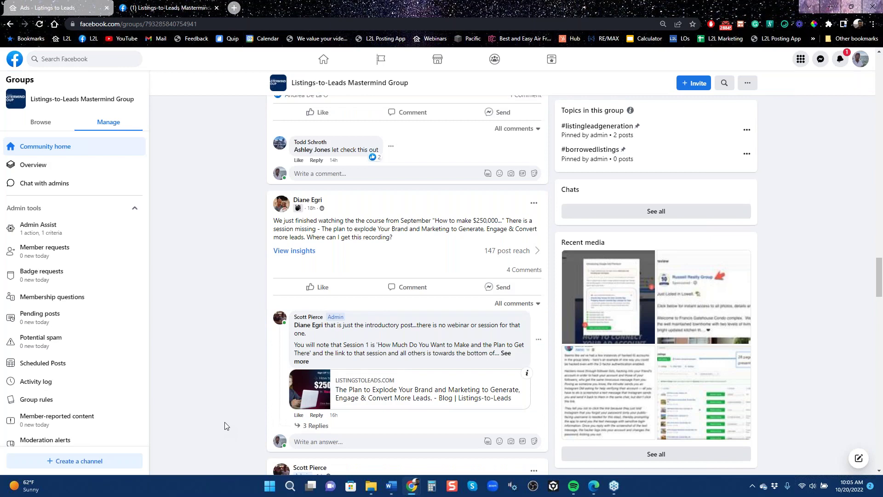
{"action": "scroll", "coordinate": [225, 428], "scroll_direction": "down", "scroll_amount": 5}
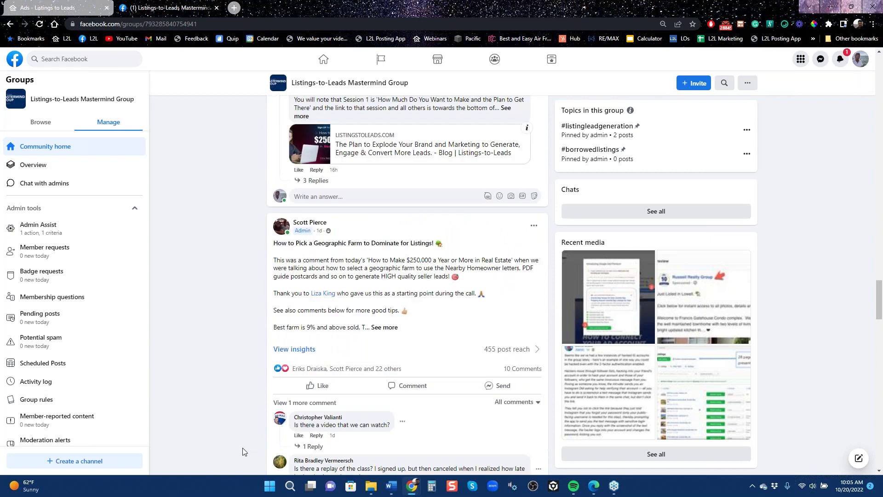
{"action": "scroll", "coordinate": [243, 449], "scroll_direction": "up", "scroll_amount": 20}
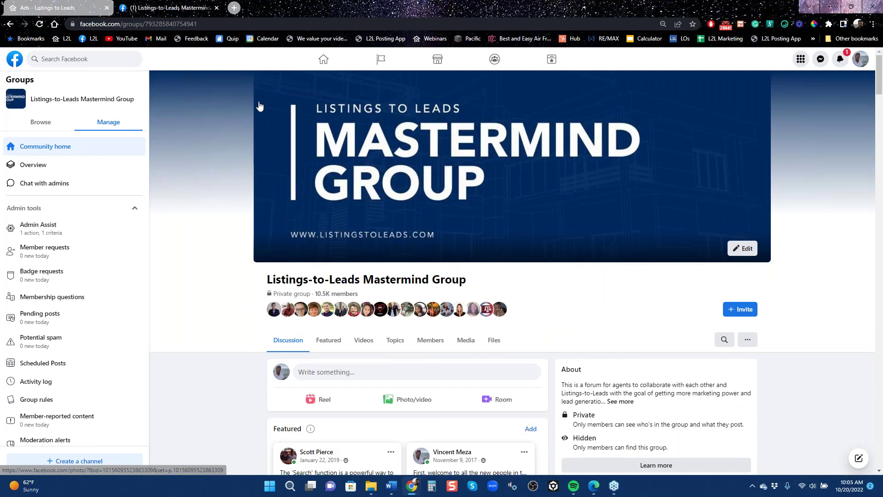
Open the Listings-to-Leads YouTube channel in a new browser tab and look through its uploaded videos.
{"action": "left_click", "coordinate": [234, 8]}
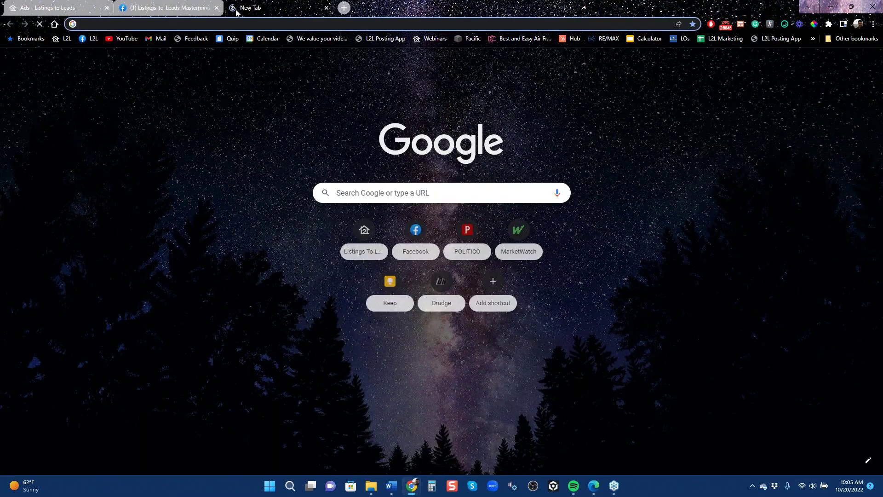
{"action": "left_click", "coordinate": [123, 38]}
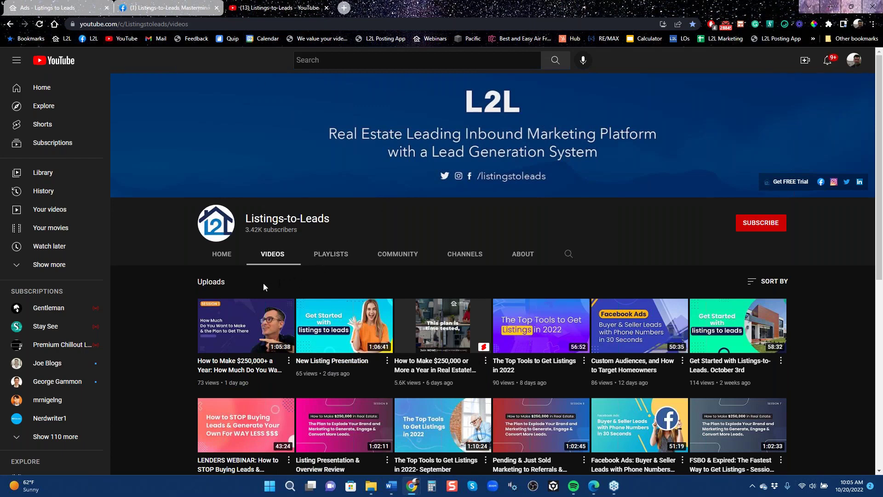
{"action": "scroll", "coordinate": [201, 338], "scroll_direction": "down", "scroll_amount": 1}
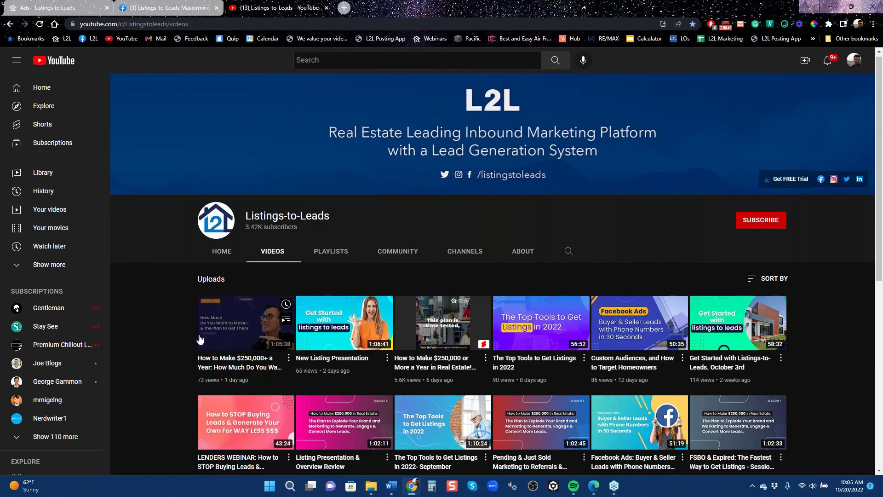
{"action": "scroll", "coordinate": [201, 339], "scroll_direction": "down", "scroll_amount": 3}
{"action": "mouse_move", "coordinate": [377, 261]}
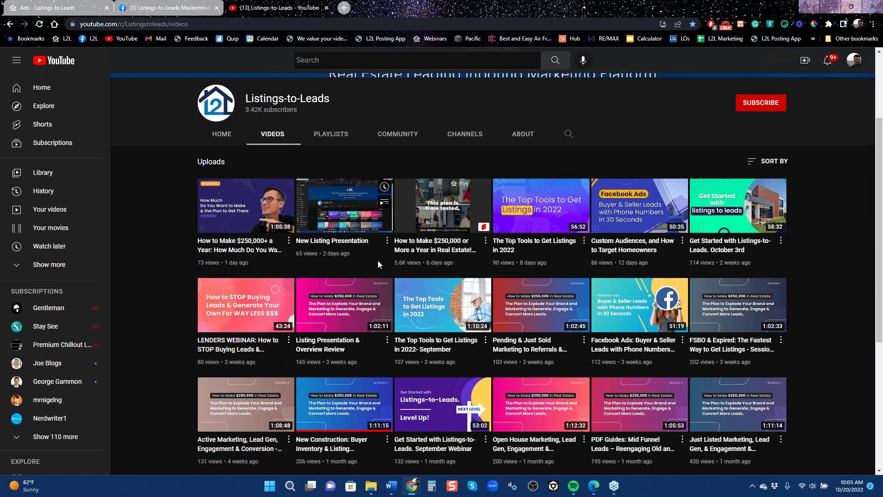
Review the most recent uploads on the Listings-to-Leads YouTube channel.
{"action": "scroll", "coordinate": [377, 260], "scroll_direction": "up", "scroll_amount": 3}
{"action": "scroll", "coordinate": [145, 350], "scroll_direction": "down", "scroll_amount": 1}
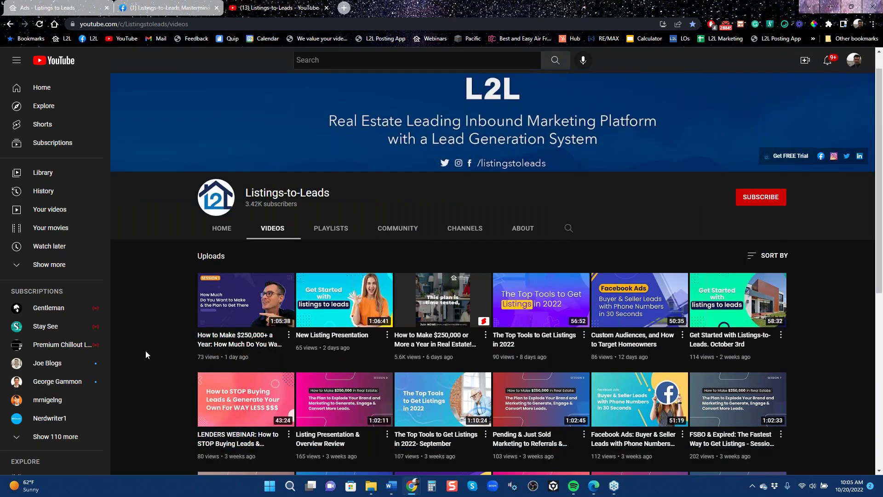
{"action": "scroll", "coordinate": [145, 350], "scroll_direction": "down", "scroll_amount": 2}
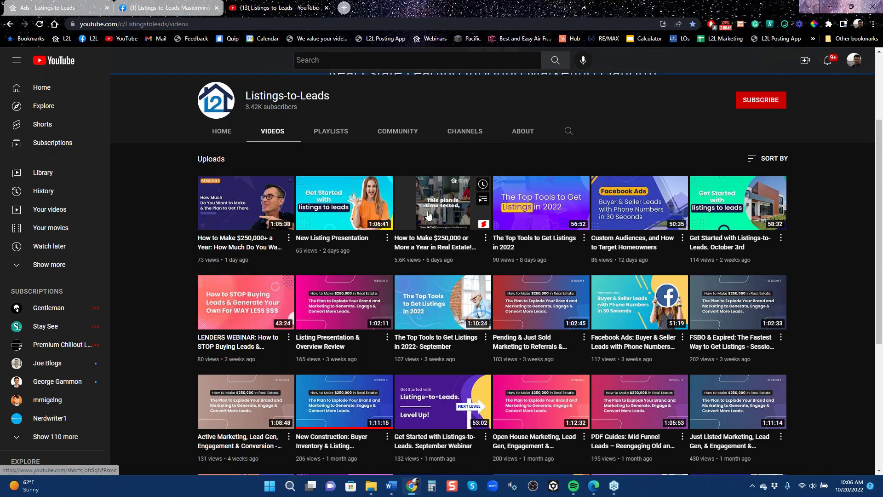
Return to the Listings-to-Leads ad creation page and set the Gmail checker extension to Do Not Disturb.
{"action": "left_click", "coordinate": [45, 3]}
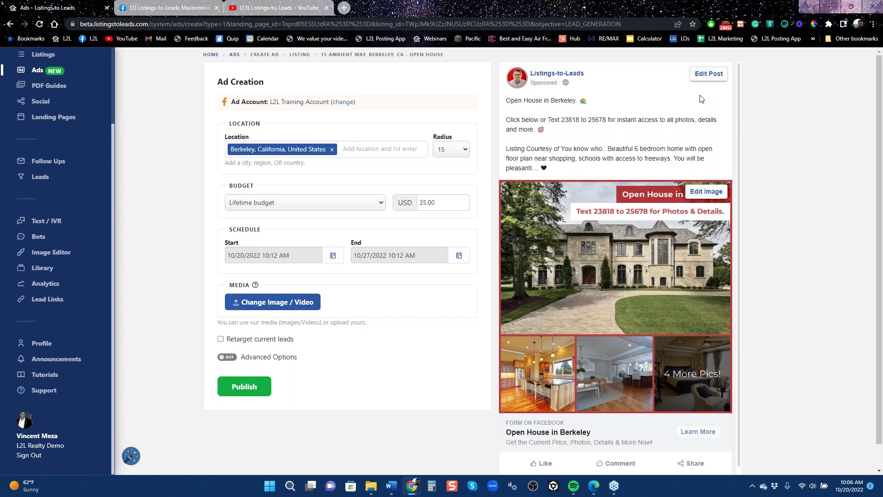
{"action": "right_click", "coordinate": [725, 25]}
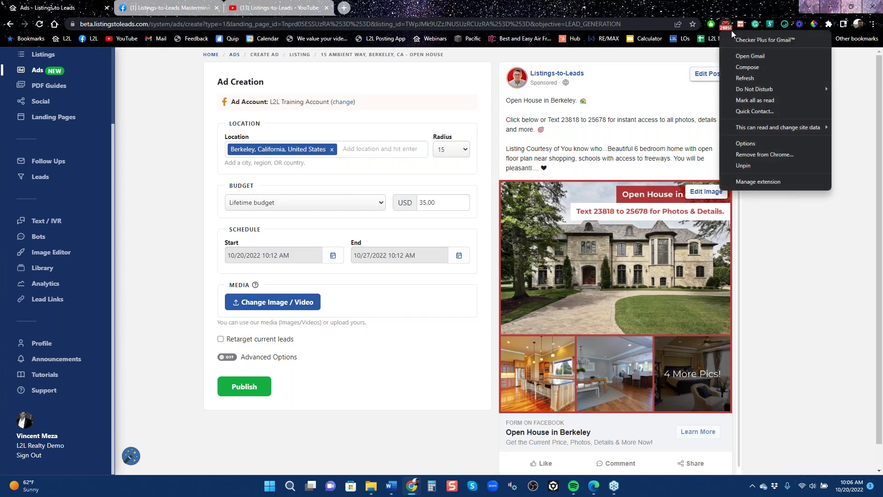
{"action": "mouse_move", "coordinate": [758, 89]}
{"action": "left_click", "coordinate": [852, 126]}
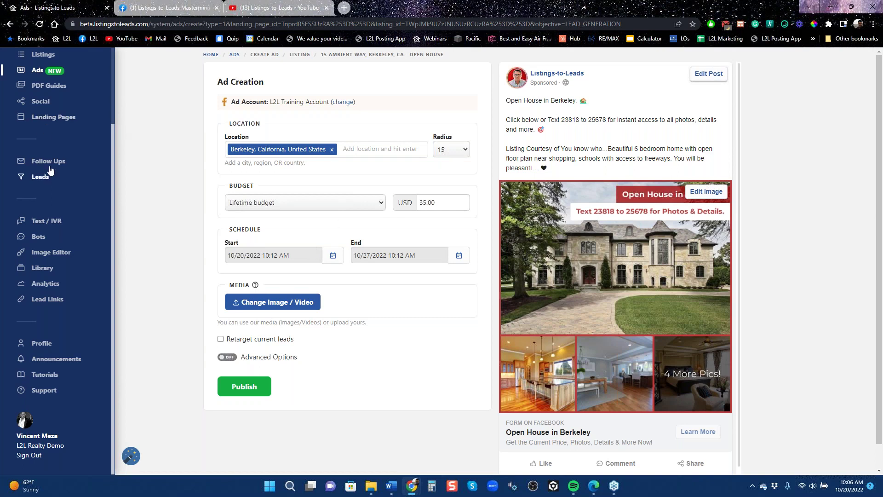
From the Ads overview, start a Google landing page ad to read the Google Ads Premium pricing offer, and dismiss the offer.
{"action": "scroll", "coordinate": [41, 126], "scroll_direction": "up", "scroll_amount": 2}
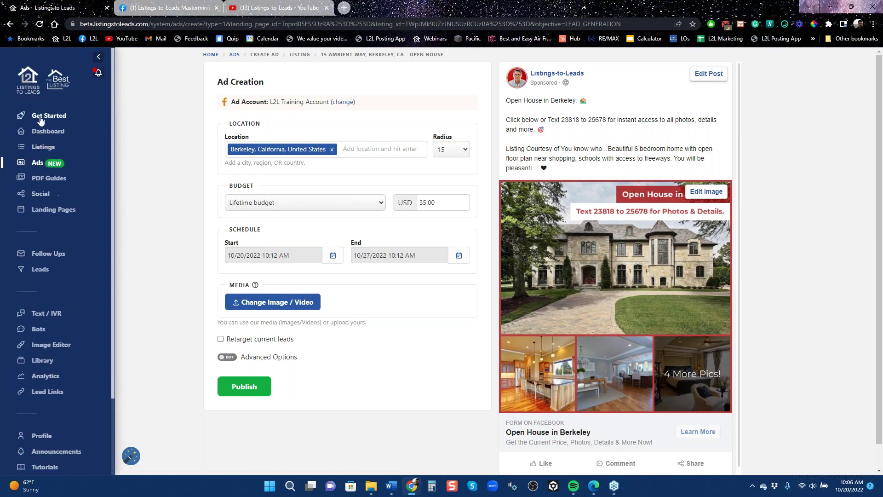
{"action": "left_click", "coordinate": [40, 170]}
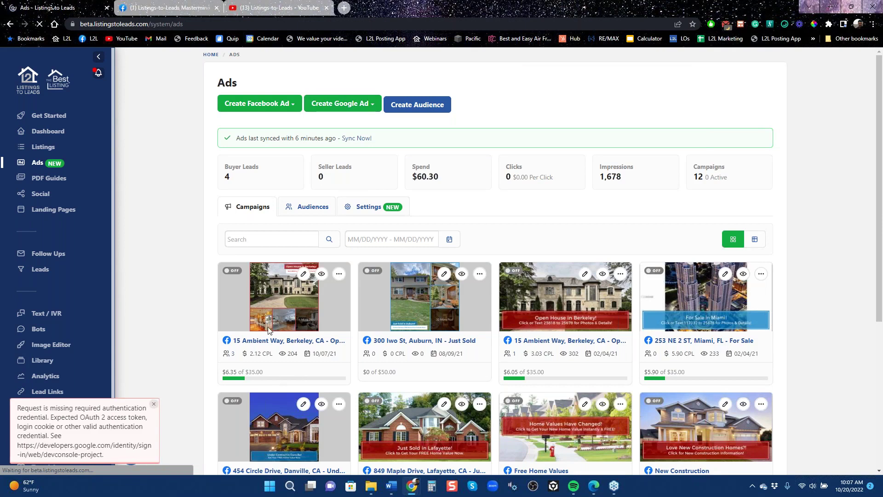
{"action": "left_click", "coordinate": [367, 107]}
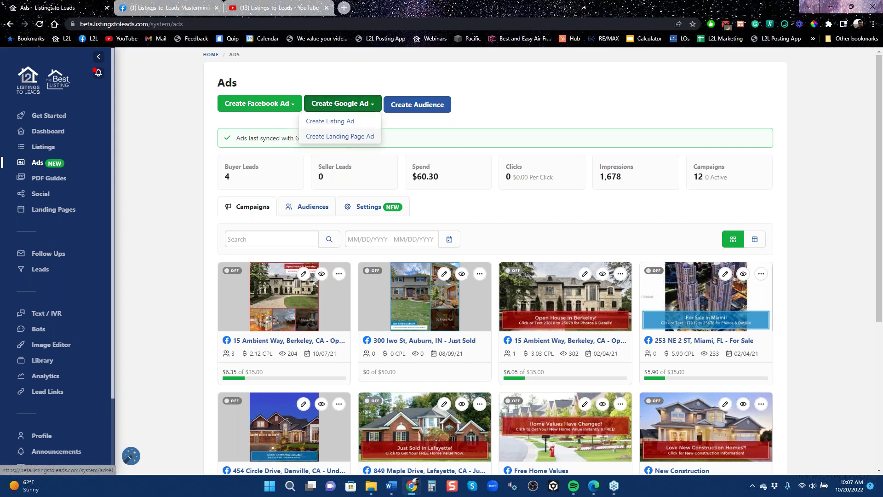
{"action": "left_click", "coordinate": [340, 136]}
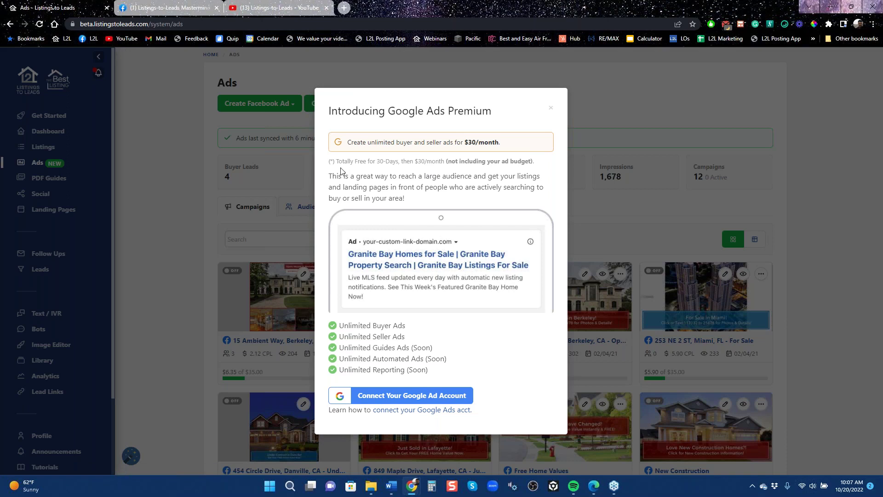
{"action": "left_click_drag", "start_coordinate": [339, 161], "coordinate": [531, 158]}
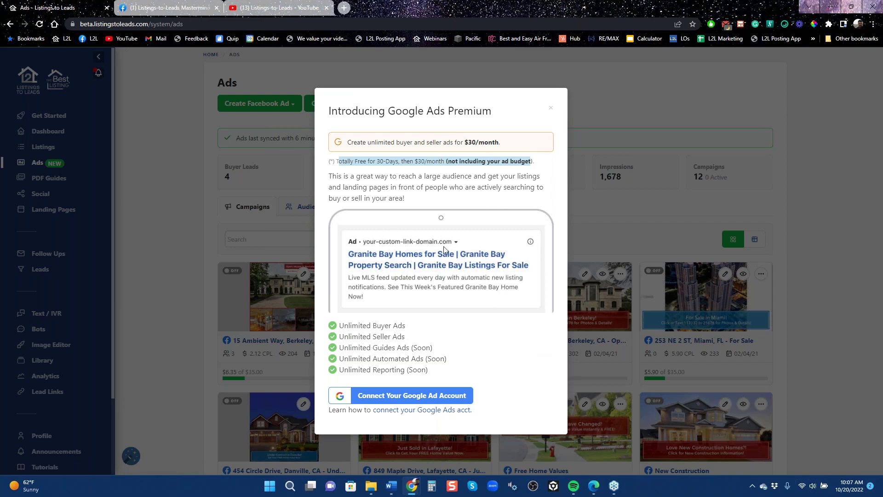
{"action": "left_click", "coordinate": [550, 111]}
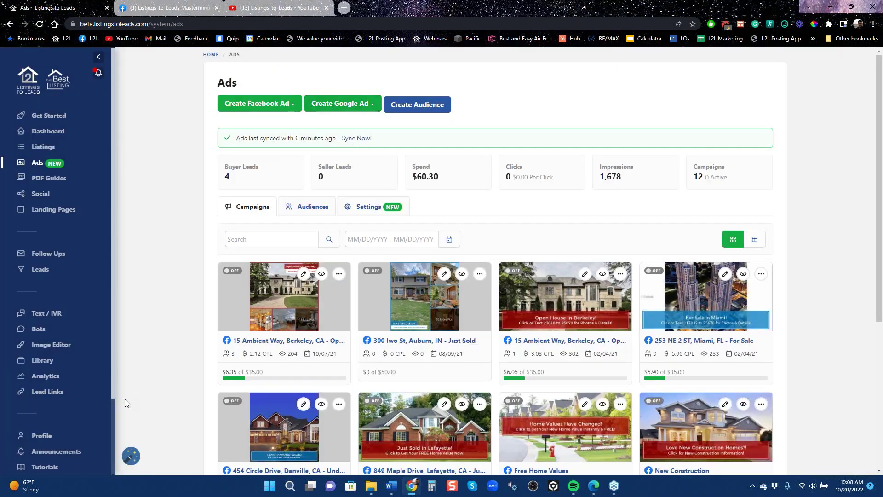
Search Google for "sell my home" in a new browser tab.
{"action": "scroll", "coordinate": [53, 450], "scroll_direction": "down", "scroll_amount": 2}
{"action": "scroll", "coordinate": [72, 351], "scroll_direction": "up", "scroll_amount": 1}
{"action": "scroll", "coordinate": [72, 351], "scroll_direction": "up", "scroll_amount": 1}
{"action": "left_click", "coordinate": [344, 7]}
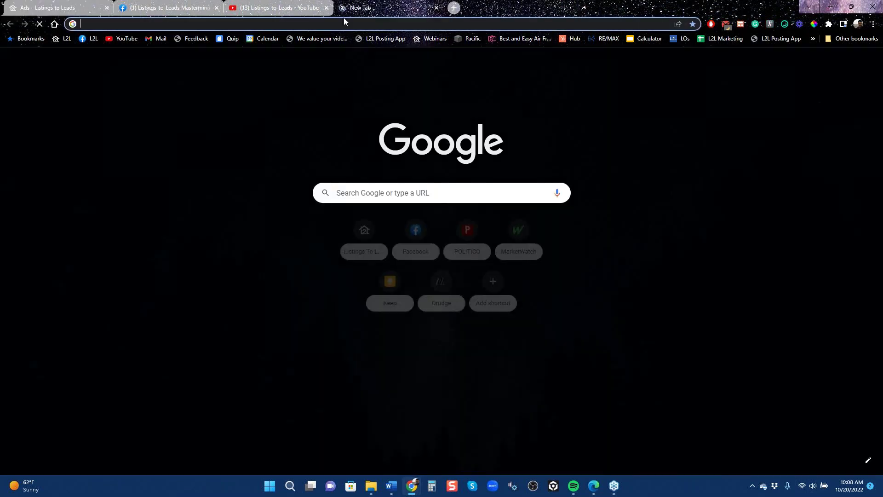
{"action": "left_click", "coordinate": [346, 19]}
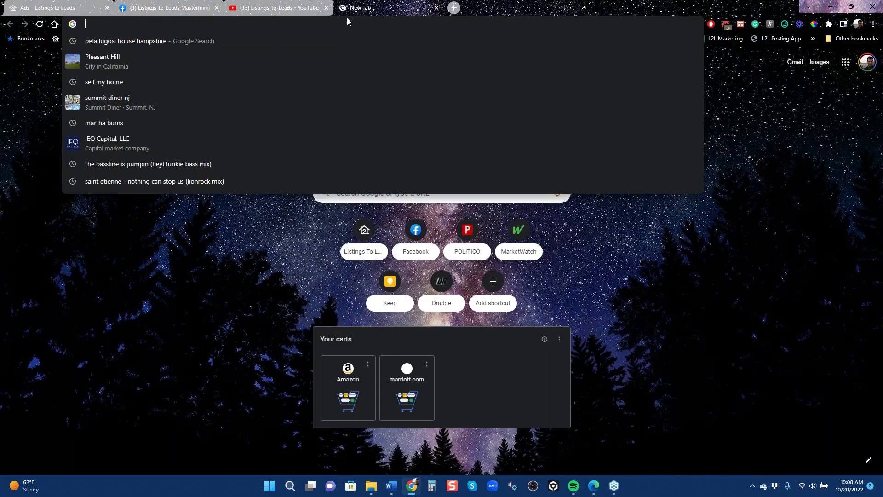
{"action": "type", "text": "sell"}
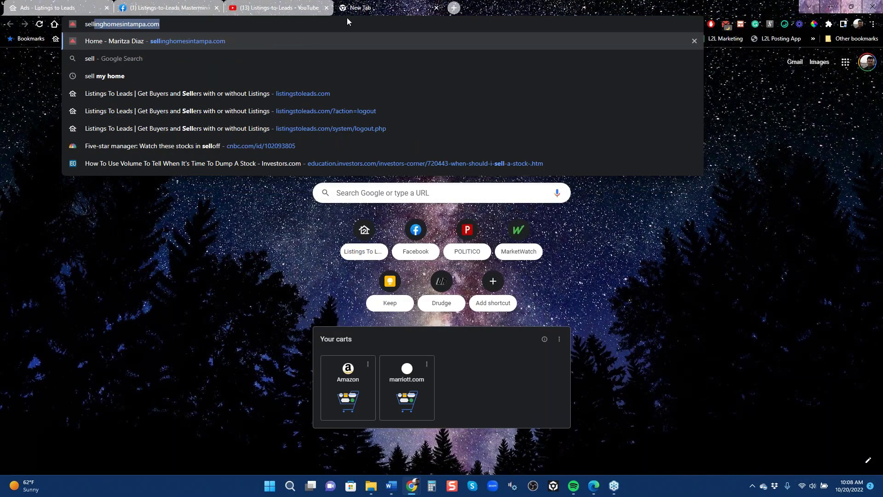
{"action": "key", "text": "Down"}
{"action": "key", "text": "Down"}
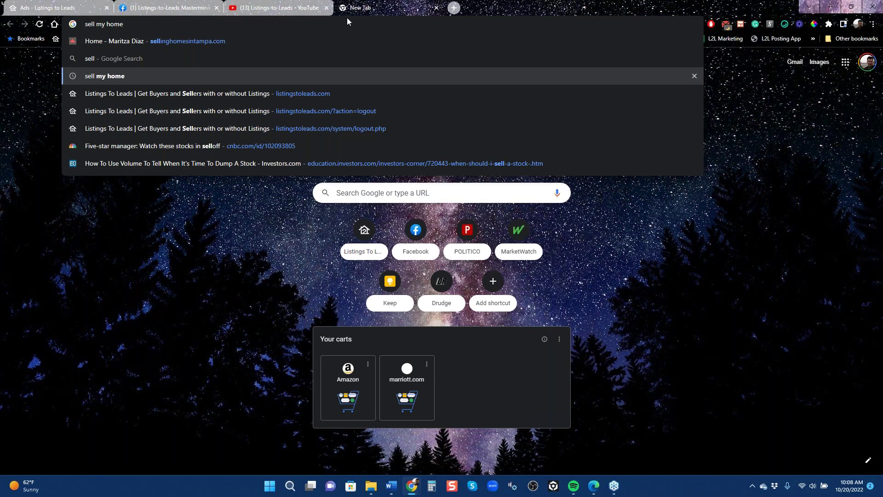
{"action": "key", "text": "Return"}
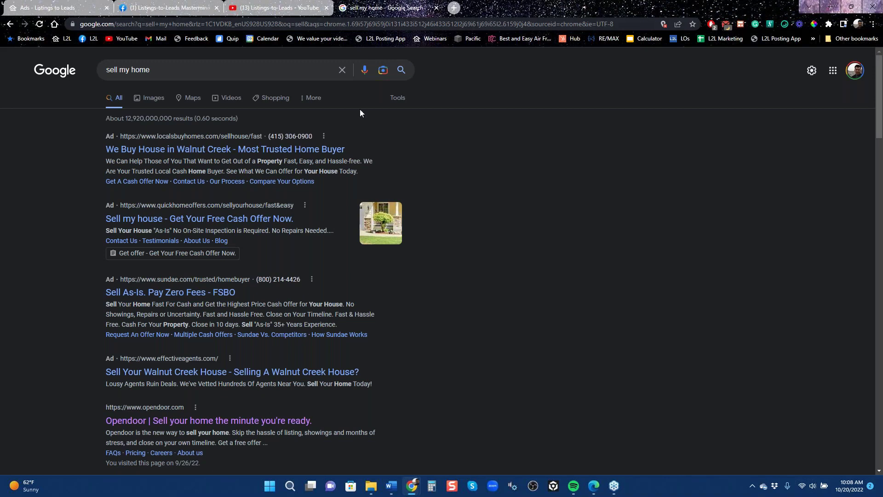
Open the Offerpad cash-offer site from the search results to view its landing page, and return to the results.
{"action": "scroll", "coordinate": [257, 238], "scroll_direction": "down", "scroll_amount": 3}
{"action": "left_click", "coordinate": [188, 381]}
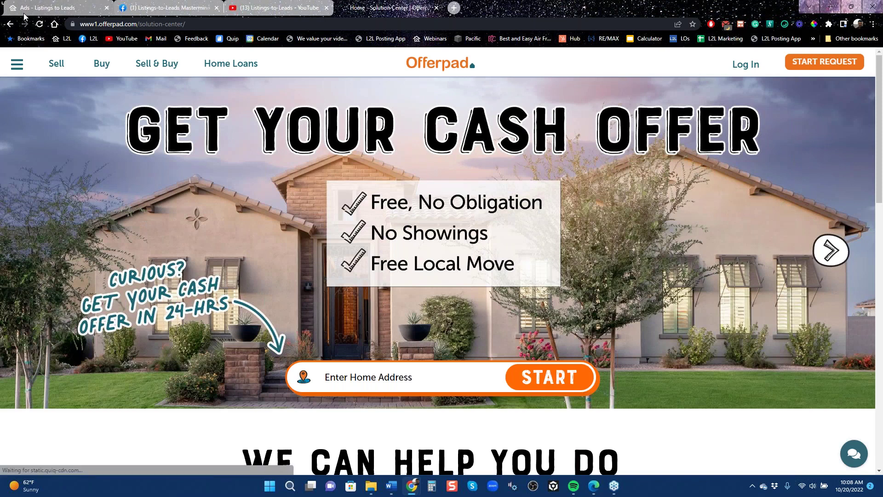
{"action": "left_click", "coordinate": [10, 23]}
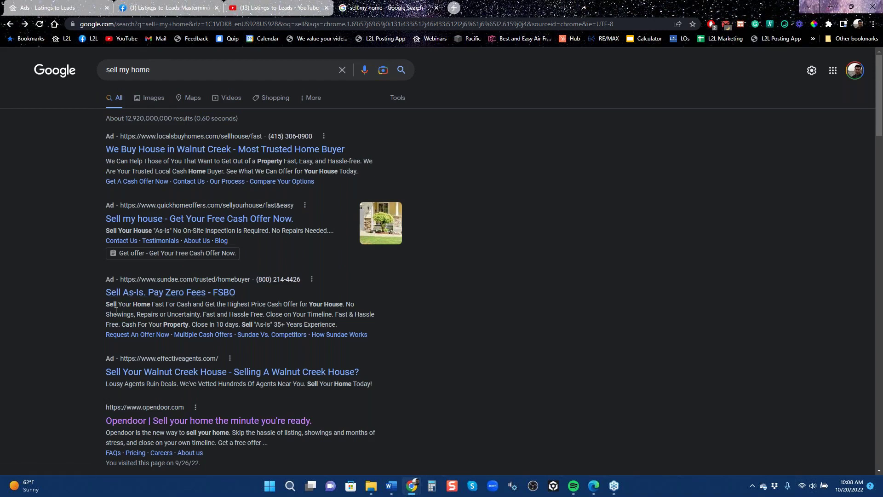
Glance at the Listings-to-Leads Ads page and look through the paid and organic Google results for "sell my home".
{"action": "mouse_move", "coordinate": [28, 485]}
{"action": "left_click", "coordinate": [44, 8]}
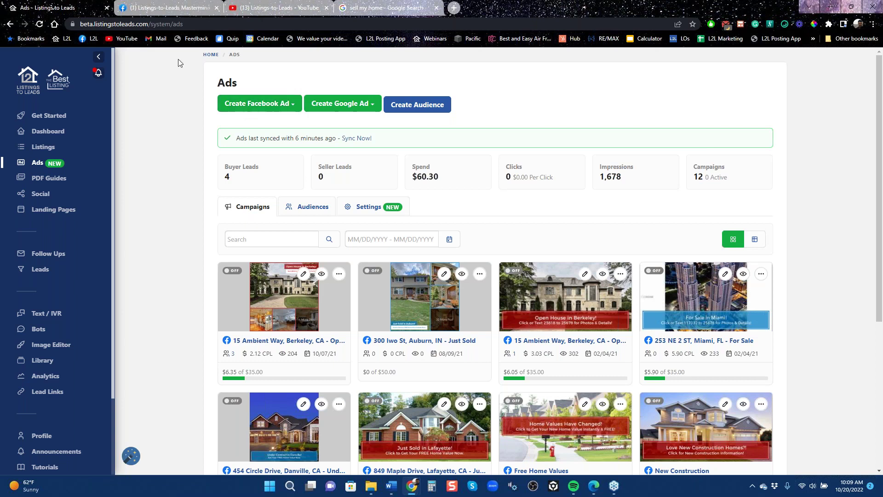
{"action": "left_click", "coordinate": [397, 10]}
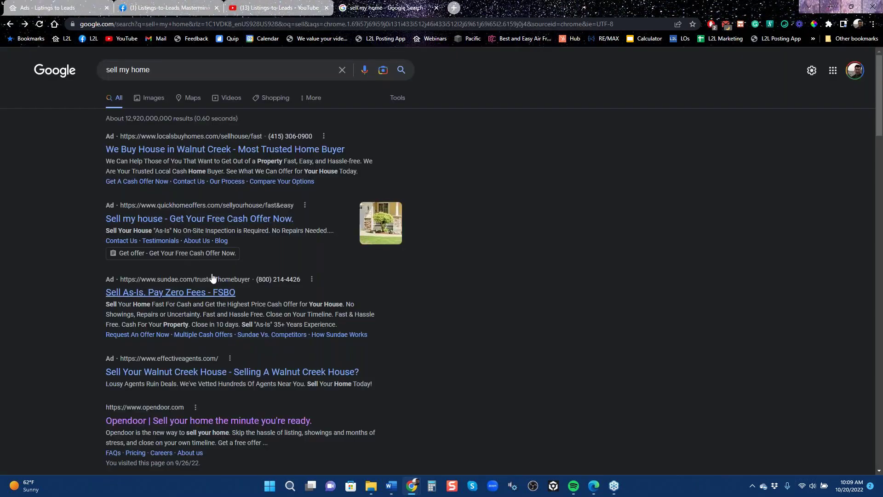
{"action": "scroll", "coordinate": [212, 278], "scroll_direction": "down", "scroll_amount": 15}
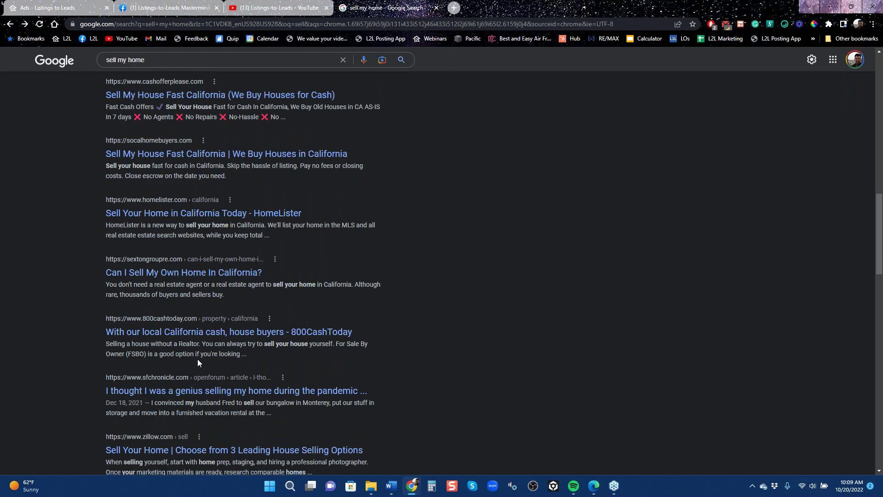
{"action": "scroll", "coordinate": [198, 359], "scroll_direction": "down", "scroll_amount": 5}
{"action": "scroll", "coordinate": [186, 360], "scroll_direction": "up", "scroll_amount": 9}
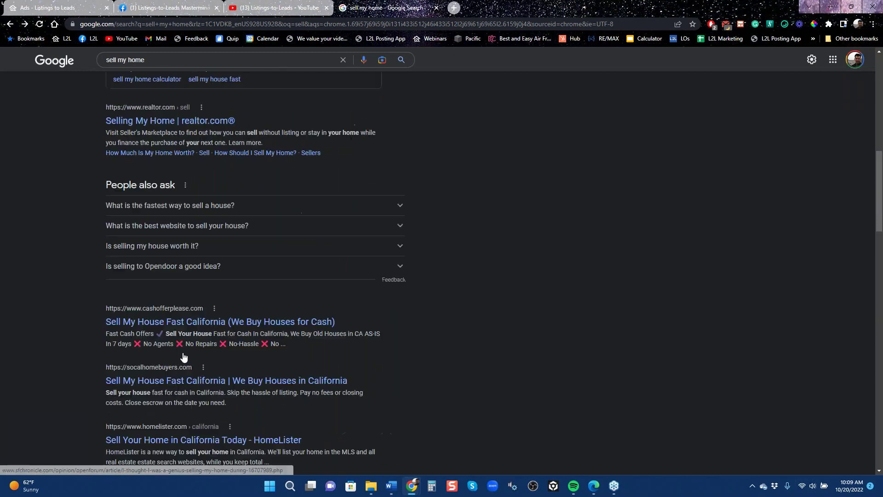
{"action": "scroll", "coordinate": [184, 357], "scroll_direction": "up", "scroll_amount": 10}
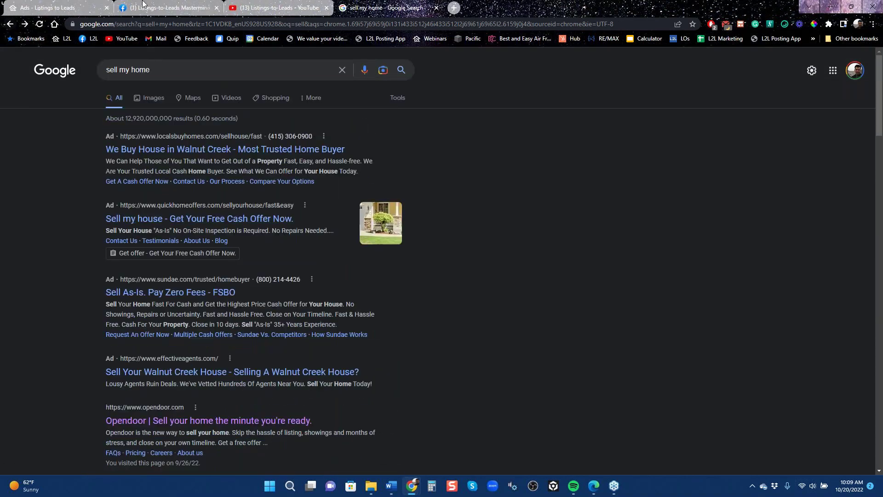
Look through the Facebook home feed for sponsored posts such as the Golden State Warriors ad, and return to the Listings-to-Leads Ads page.
{"action": "left_click", "coordinate": [166, 6]}
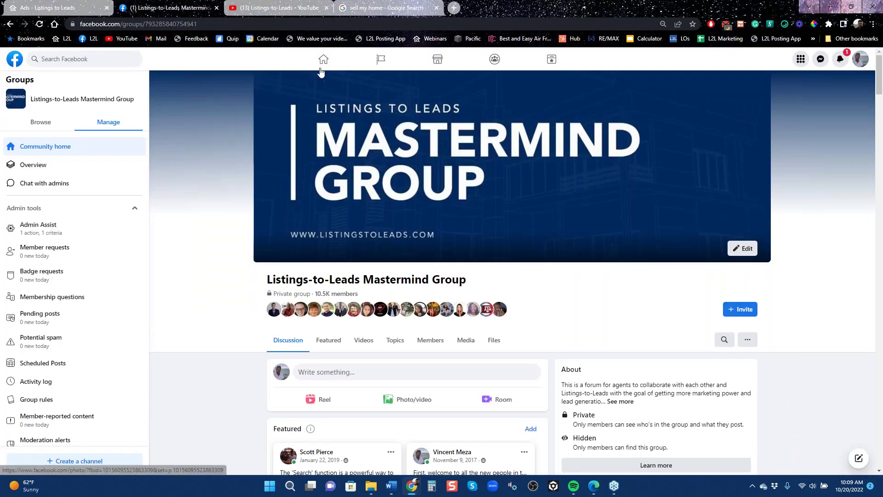
{"action": "left_click", "coordinate": [323, 61]}
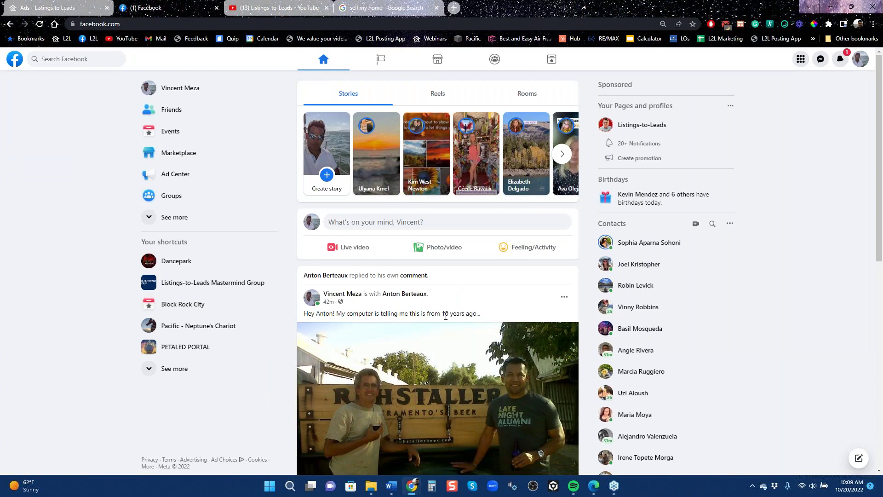
{"action": "scroll", "coordinate": [446, 316], "scroll_direction": "down", "scroll_amount": 8}
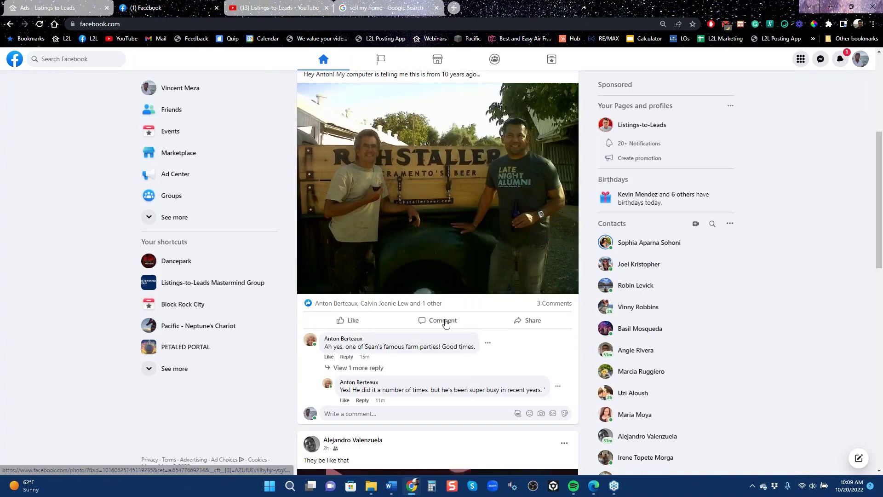
{"action": "scroll", "coordinate": [442, 310], "scroll_direction": "down", "scroll_amount": 7}
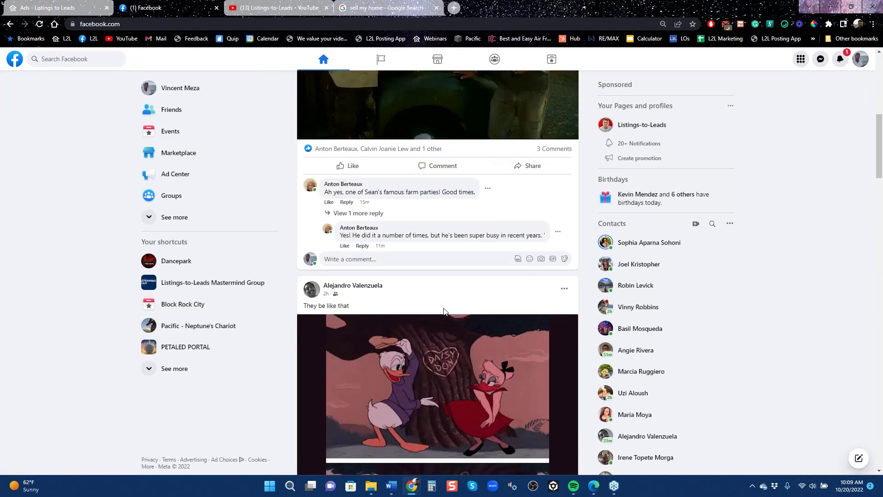
{"action": "scroll", "coordinate": [432, 302], "scroll_direction": "down", "scroll_amount": 10}
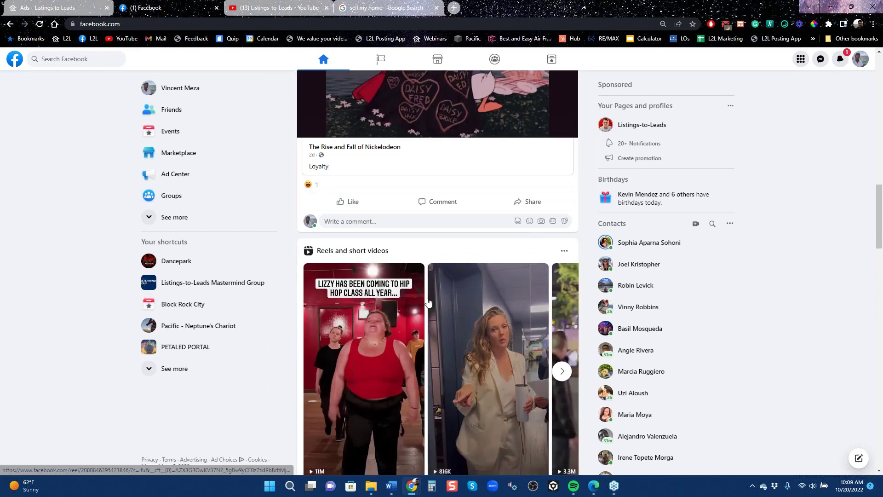
{"action": "scroll", "coordinate": [426, 309], "scroll_direction": "down", "scroll_amount": 5}
{"action": "scroll", "coordinate": [423, 310], "scroll_direction": "up", "scroll_amount": 5}
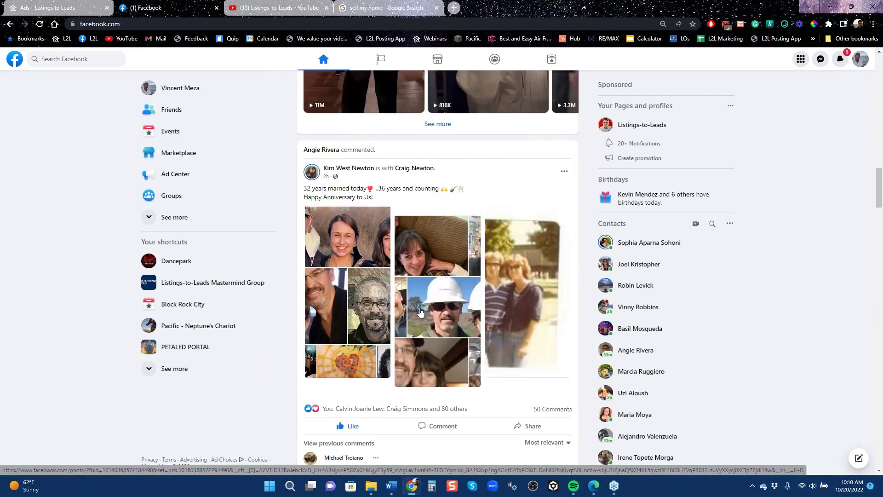
{"action": "scroll", "coordinate": [420, 313], "scroll_direction": "down", "scroll_amount": 5}
{"action": "scroll", "coordinate": [420, 318], "scroll_direction": "down", "scroll_amount": 14}
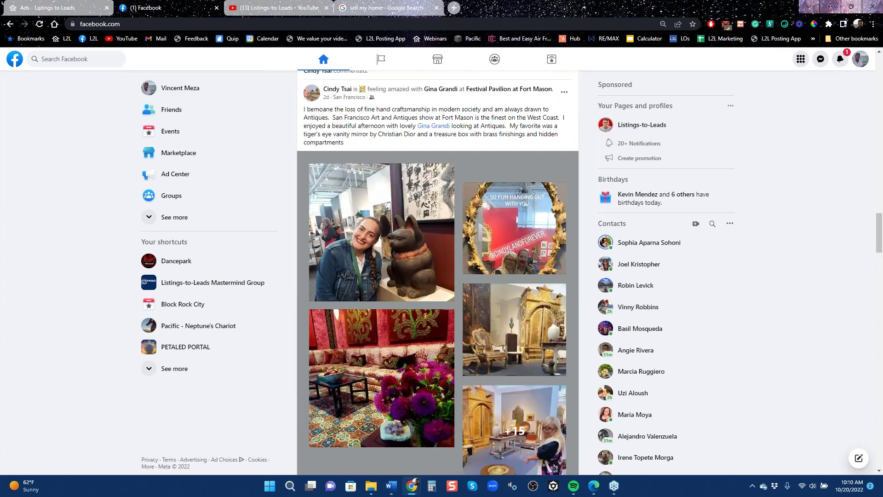
{"action": "scroll", "coordinate": [419, 312], "scroll_direction": "down", "scroll_amount": 3}
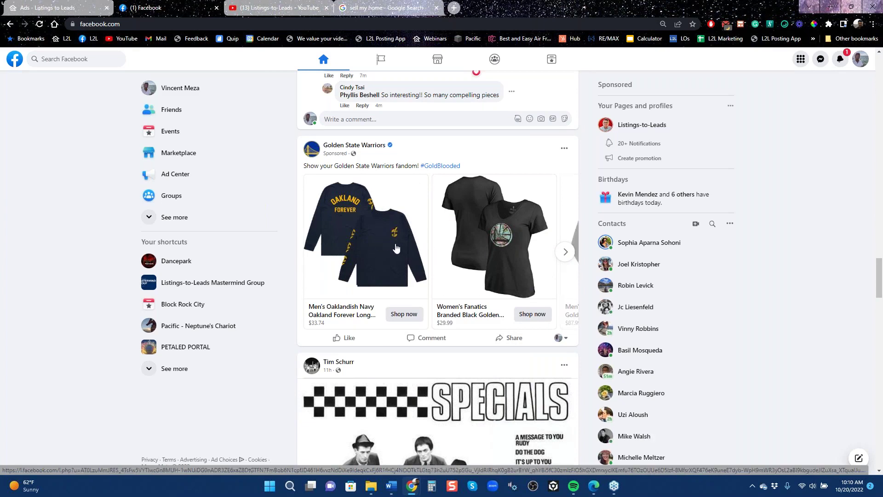
{"action": "scroll", "coordinate": [400, 248], "scroll_direction": "down", "scroll_amount": 3}
{"action": "scroll", "coordinate": [437, 267], "scroll_direction": "down", "scroll_amount": 2}
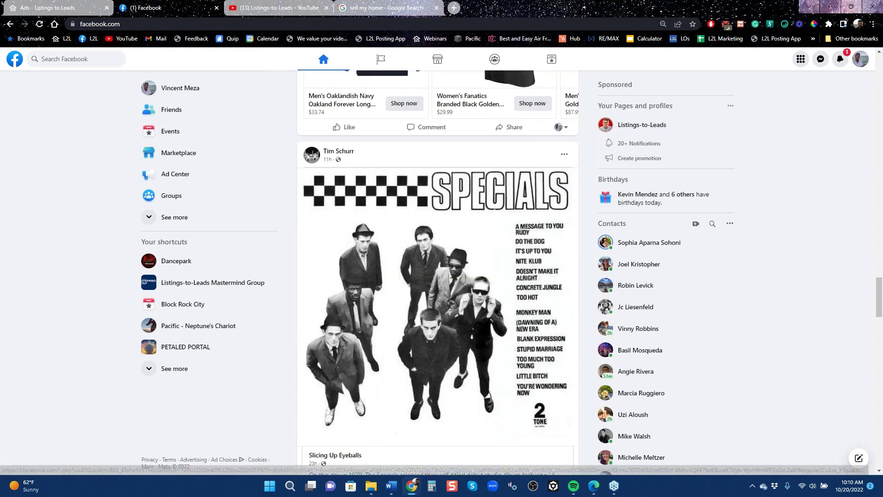
{"action": "scroll", "coordinate": [394, 249], "scroll_direction": "down", "scroll_amount": 15}
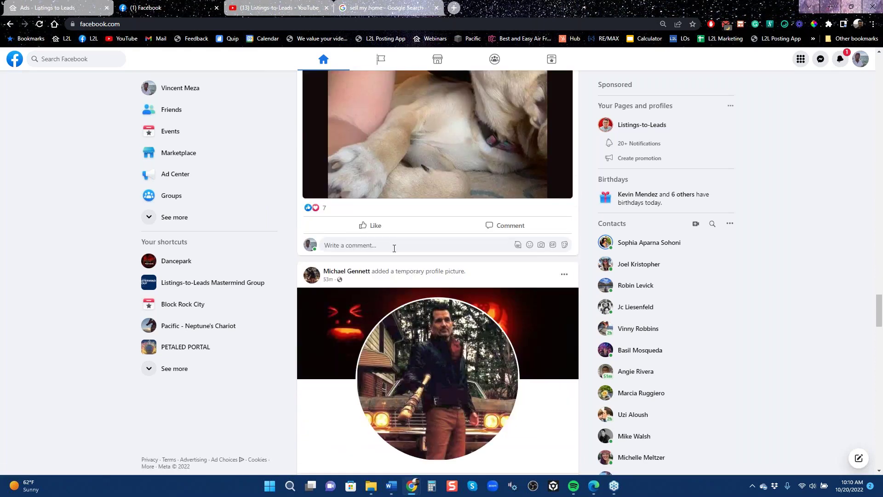
{"action": "scroll", "coordinate": [395, 249], "scroll_direction": "up", "scroll_amount": 15}
{"action": "scroll", "coordinate": [387, 233], "scroll_direction": "up", "scroll_amount": 4}
{"action": "scroll", "coordinate": [473, 106], "scroll_direction": "down", "scroll_amount": 1}
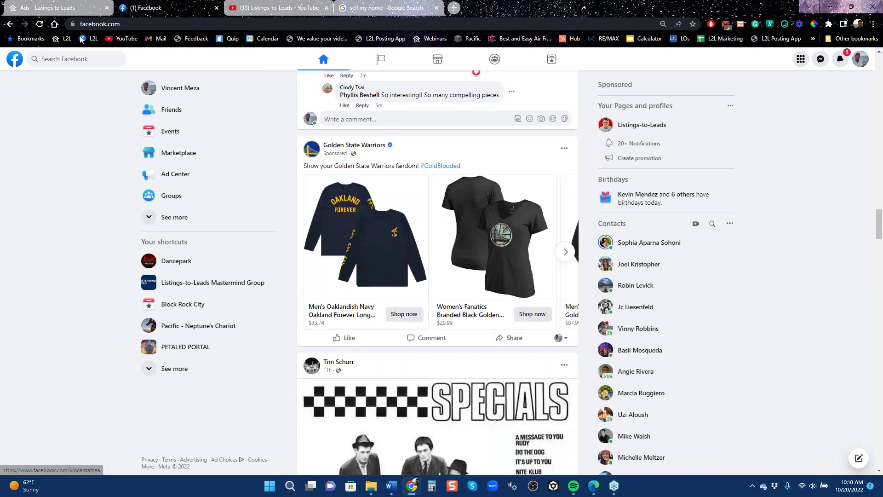
{"action": "left_click", "coordinate": [71, 12]}
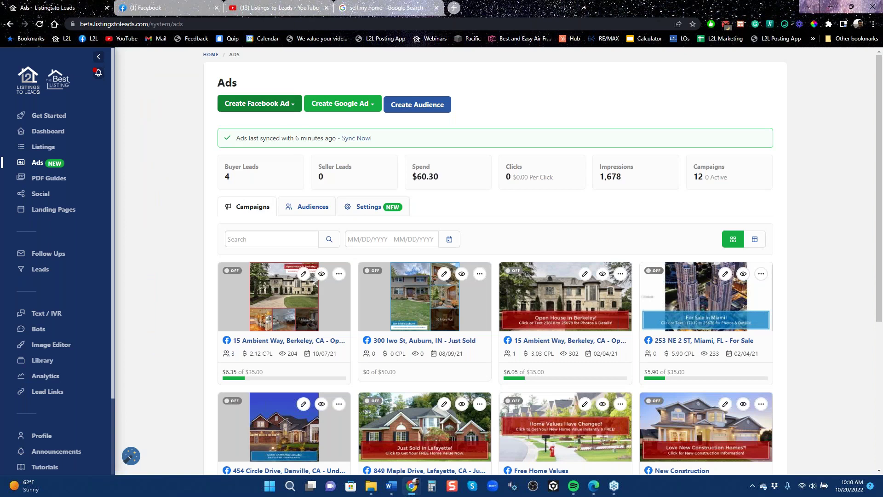
Create a Facebook listing ad for the sold Auburn, IN listing with Lead Ads as the marketing objective.
{"action": "left_click", "coordinate": [257, 104]}
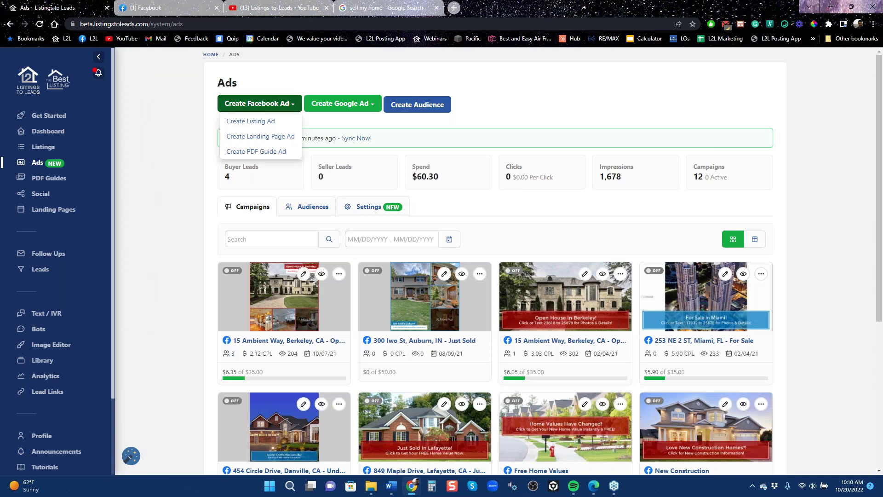
{"action": "left_click", "coordinate": [267, 124]}
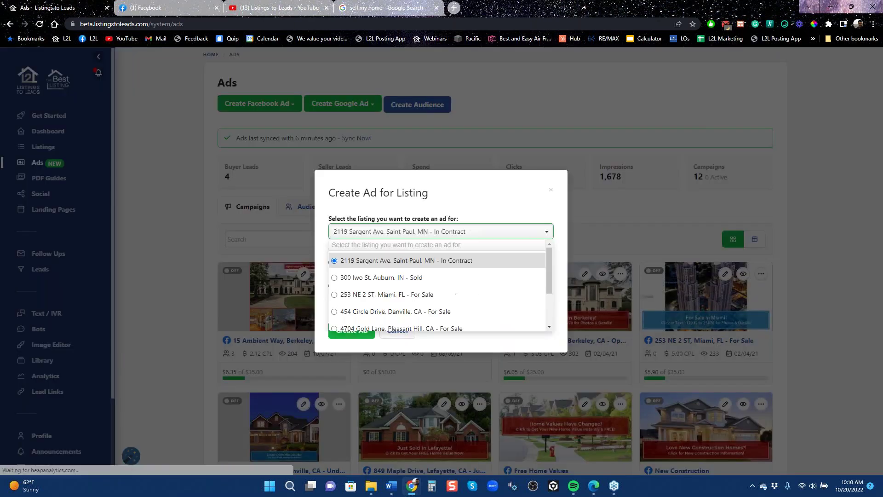
{"action": "left_click", "coordinate": [395, 285]}
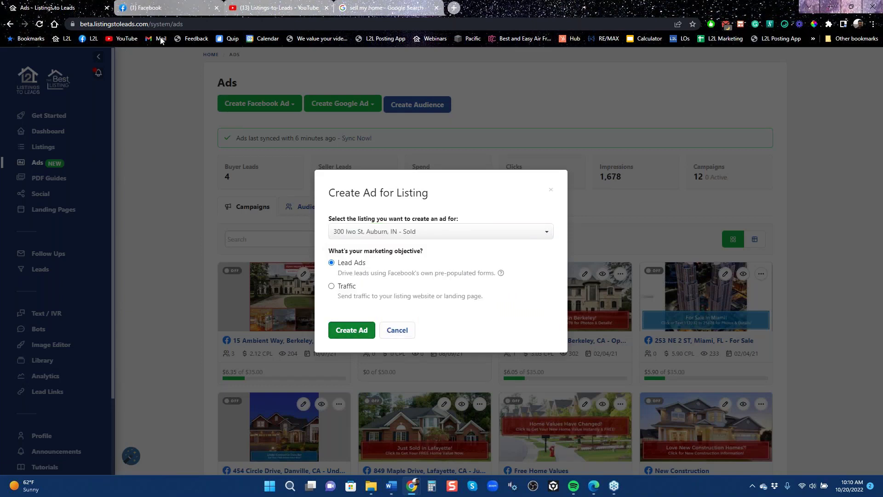
{"action": "left_click", "coordinate": [339, 330]}
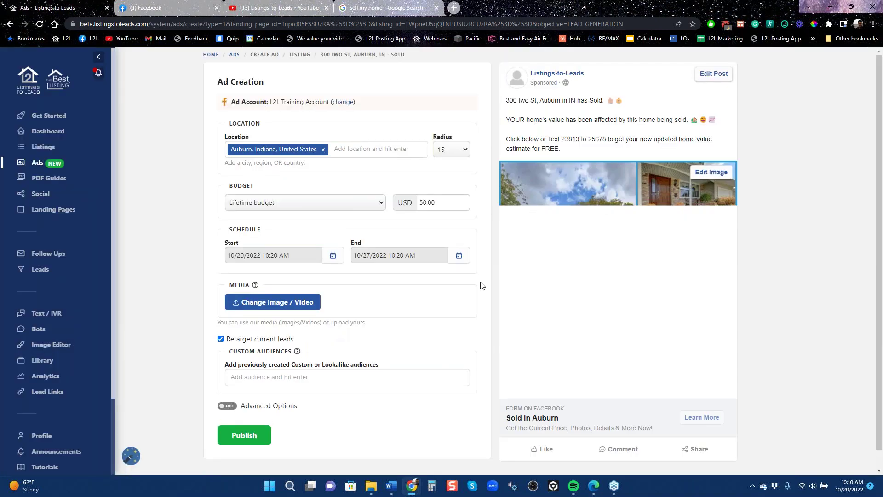
Compare the Auburn ad preview's heading and post text with the sponsored Golden State Warriors post in the Facebook feed.
{"action": "left_click_drag", "start_coordinate": [588, 100], "coordinate": [527, 72]}
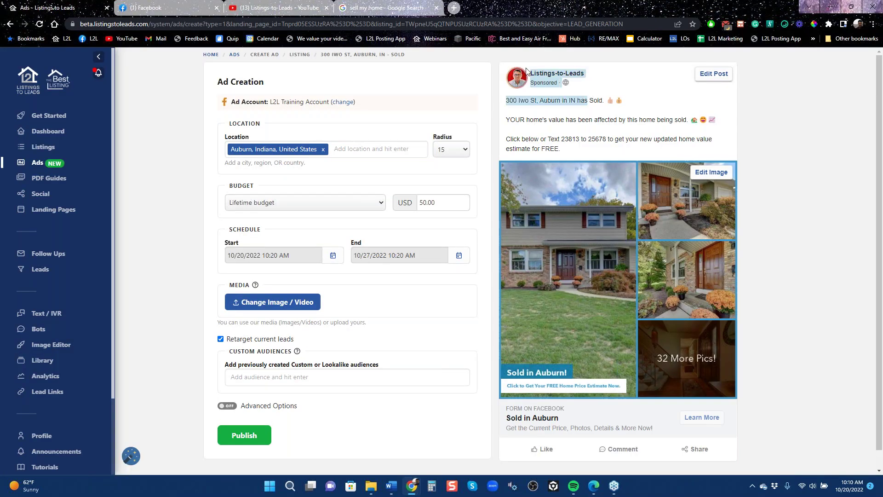
{"action": "left_click", "coordinate": [160, 13]}
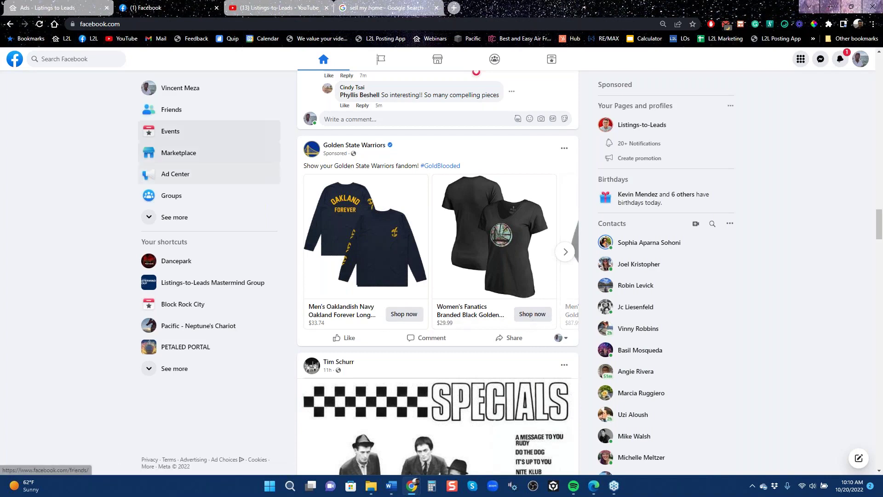
{"action": "left_click", "coordinate": [52, 9]}
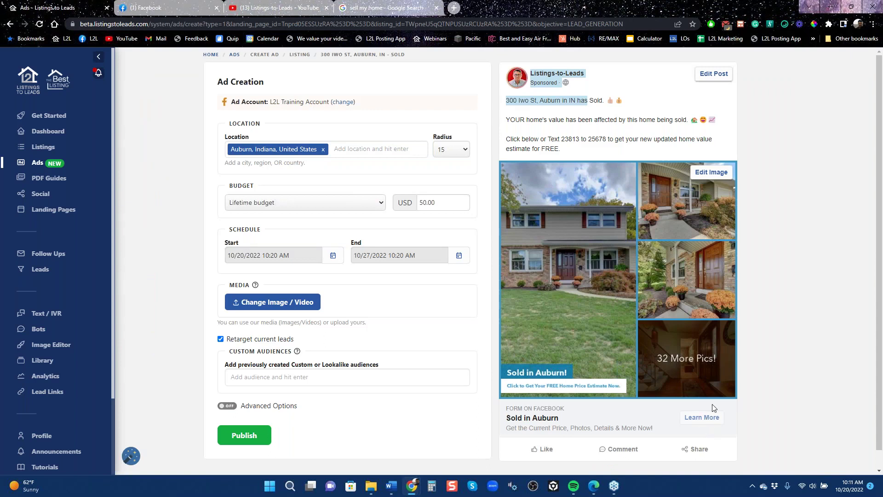
{"action": "left_click", "coordinate": [164, 11]}
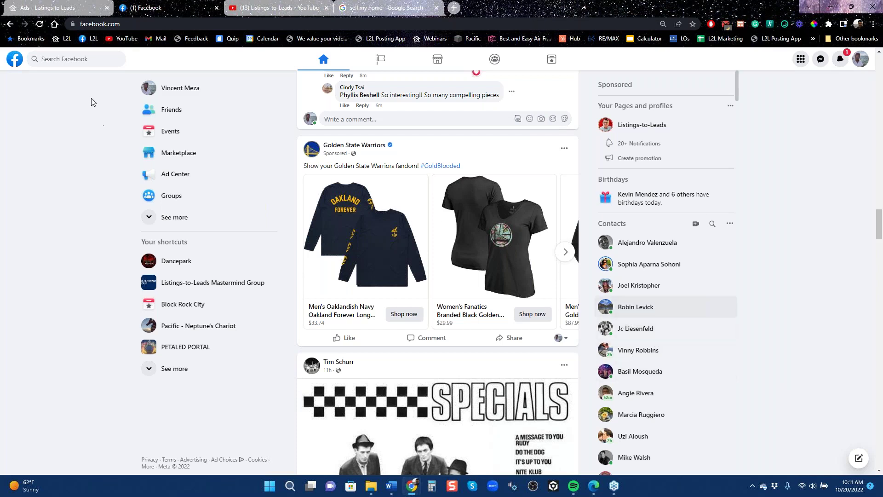
{"action": "left_click", "coordinate": [59, 6]}
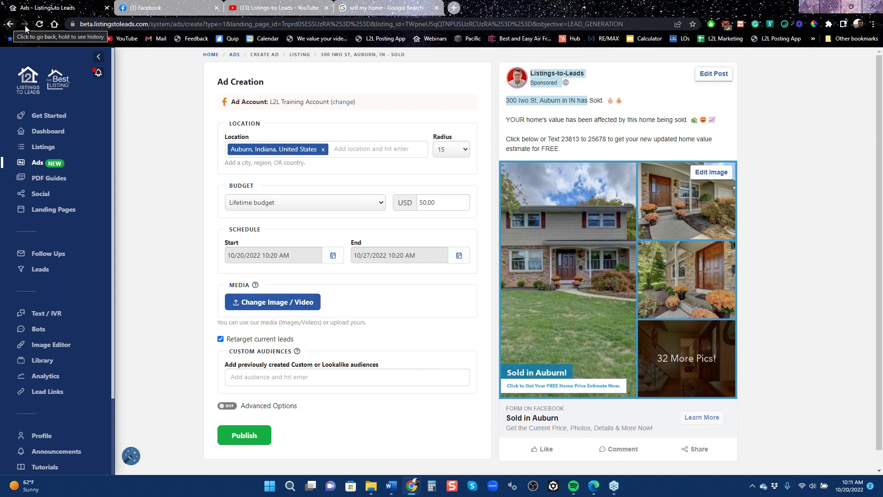
{"action": "left_click_drag", "start_coordinate": [603, 151], "coordinate": [526, 112]}
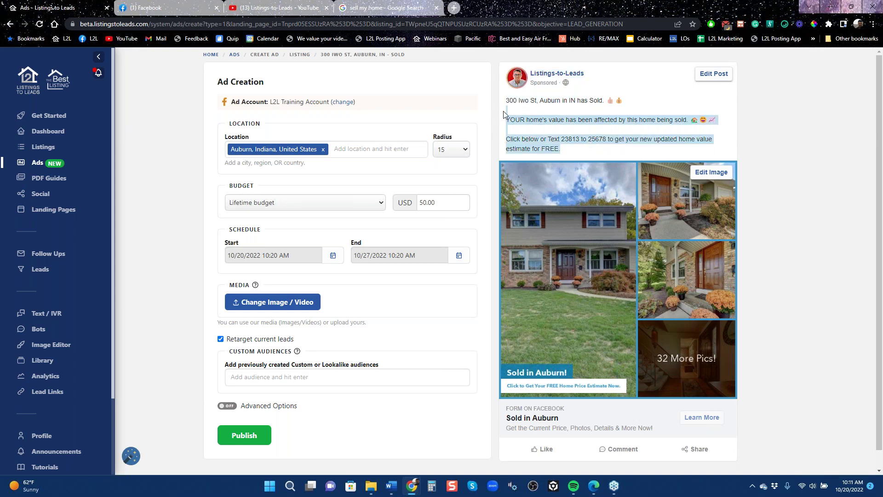
{"action": "left_click", "coordinate": [615, 145]}
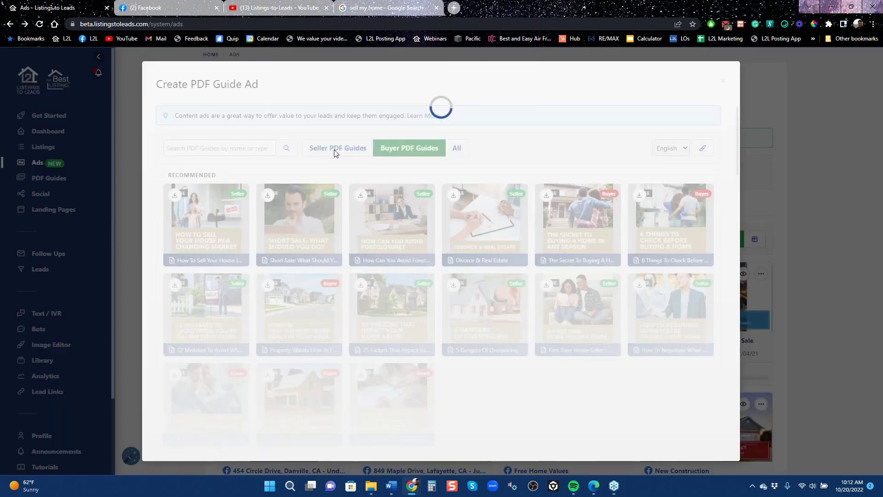
Look through the seller PDF guides and start a PDF guide ad for 5 Dangers of Overpricing.
{"action": "left_click", "coordinate": [334, 149]}
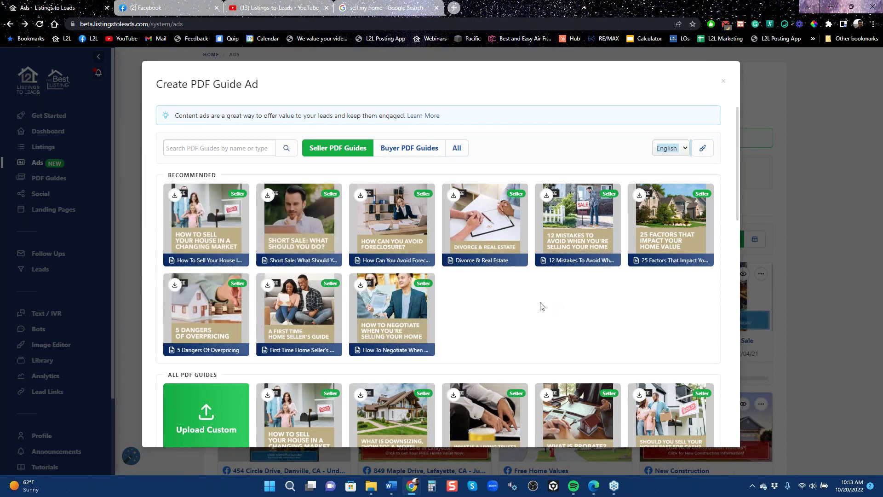
{"action": "scroll", "coordinate": [542, 306], "scroll_direction": "down", "scroll_amount": 1}
{"action": "scroll", "coordinate": [512, 335], "scroll_direction": "down", "scroll_amount": 8}
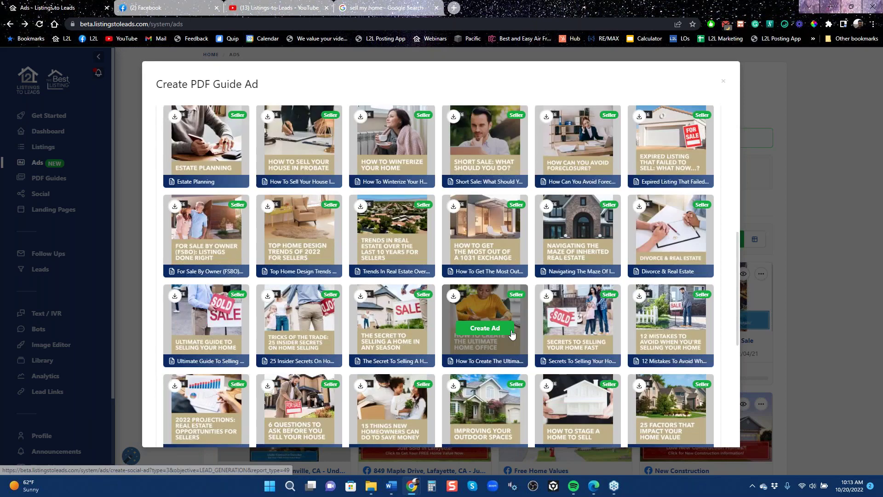
{"action": "scroll", "coordinate": [512, 335], "scroll_direction": "down", "scroll_amount": 3}
{"action": "scroll", "coordinate": [488, 374], "scroll_direction": "down", "scroll_amount": 4}
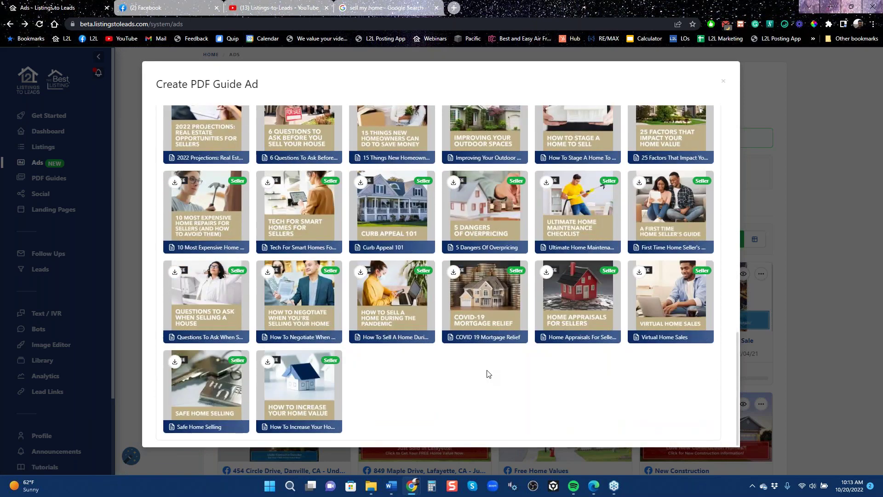
{"action": "scroll", "coordinate": [486, 361], "scroll_direction": "up", "scroll_amount": 5}
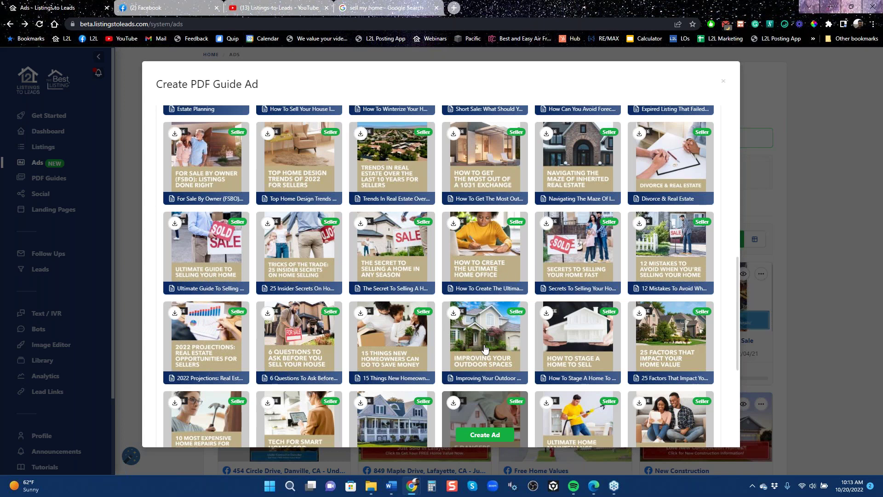
{"action": "scroll", "coordinate": [496, 322], "scroll_direction": "up", "scroll_amount": 15}
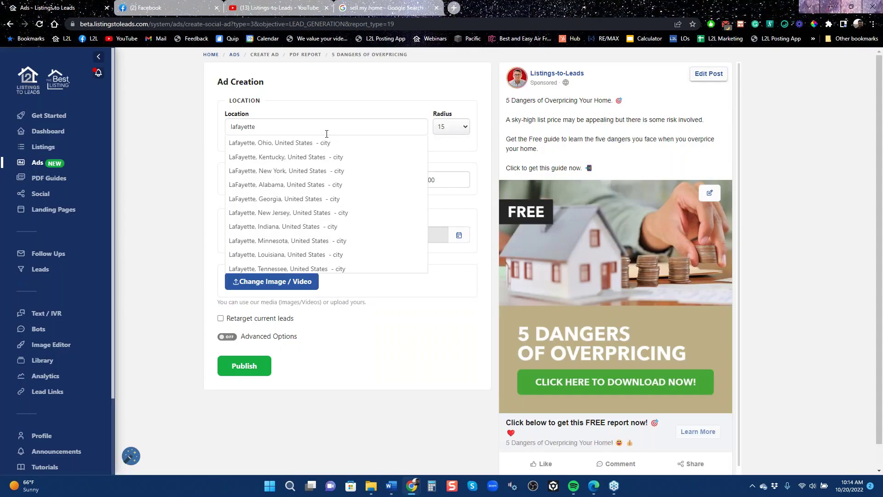
Set the PDF guide ad's location to Lafayette, California, United States, and select the lifetime budget amount.
{"action": "type", "text": ", ca"}
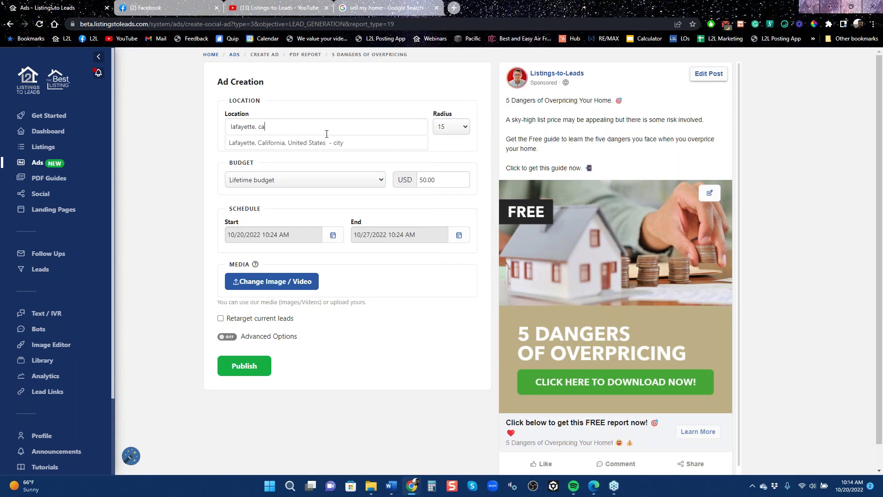
{"action": "double_click", "coordinate": [290, 143]}
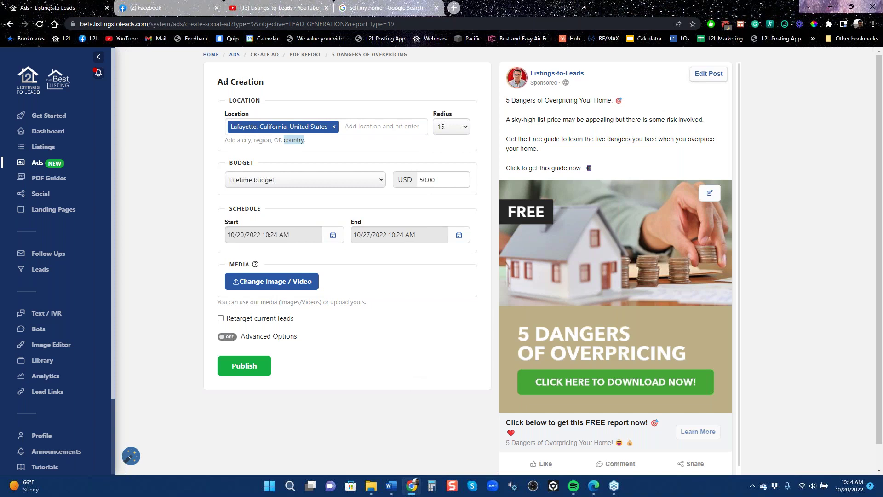
{"action": "double_click", "coordinate": [442, 180]}
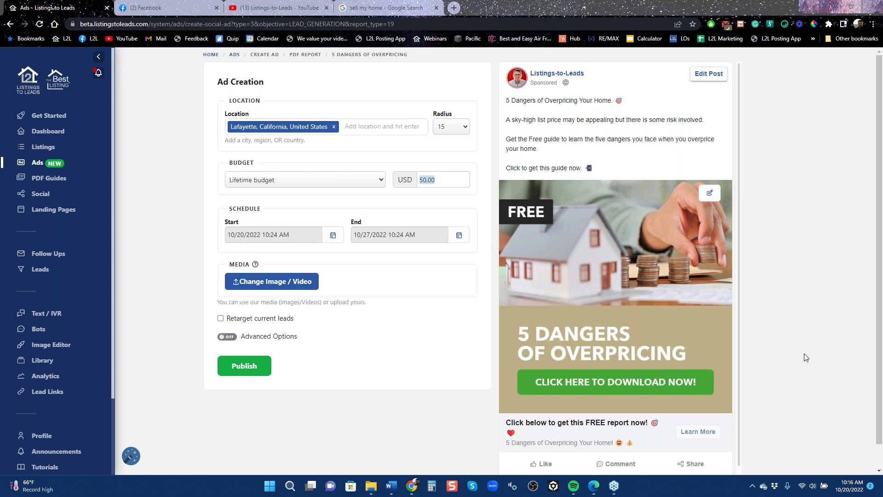
Return to the Ads page and reopen Facebook ad creation for the sold Auburn, IN listing with the Lead Ads objective.
{"action": "left_click", "coordinate": [10, 24]}
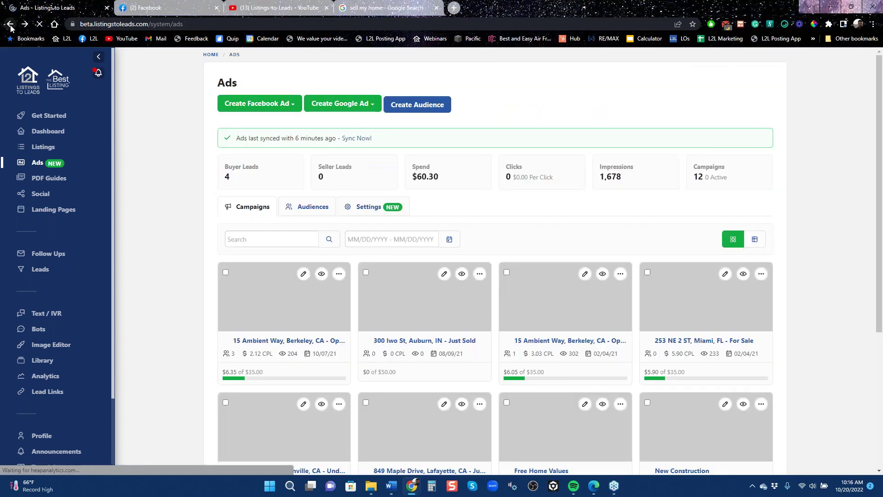
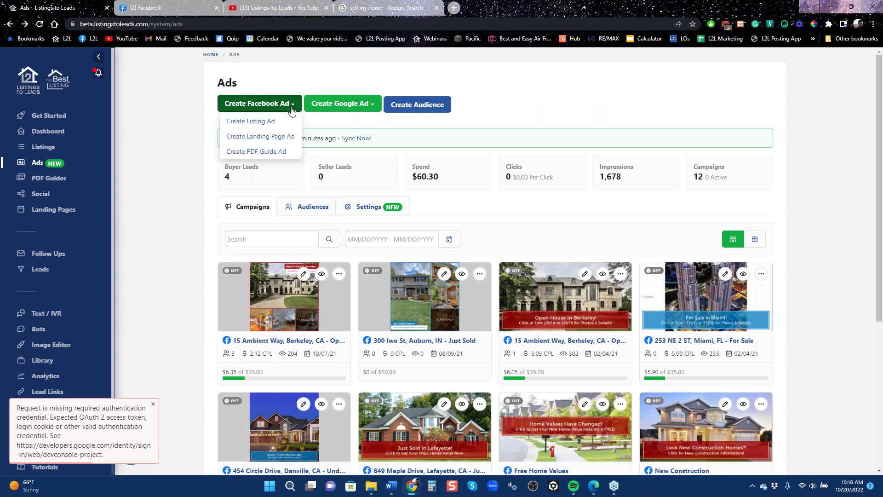
{"action": "left_click", "coordinate": [268, 121]}
{"action": "left_click", "coordinate": [370, 234]}
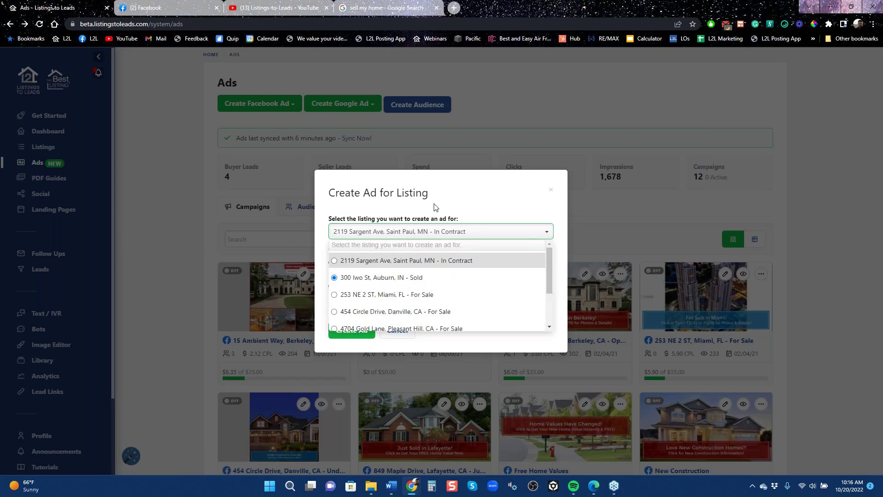
{"action": "key", "text": "Escape"}
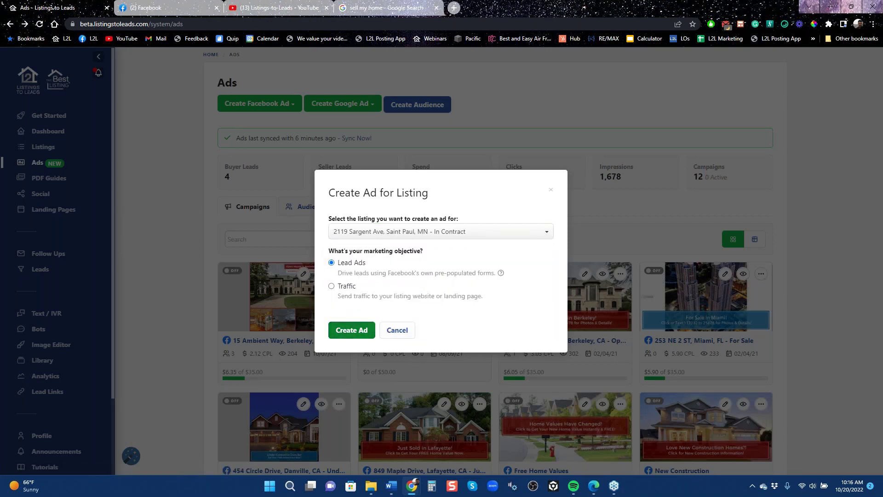
{"action": "key", "text": "Return"}
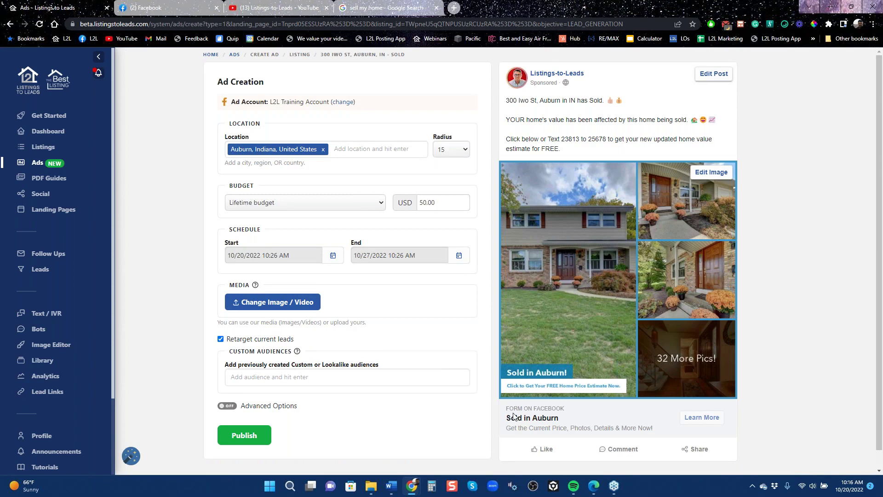
Examine the Auburn ad's lifetime budget amount and the calendar for its end date.
{"action": "left_click", "coordinate": [436, 203]}
{"action": "key", "text": "Home"}
{"action": "left_click", "coordinate": [422, 257]}
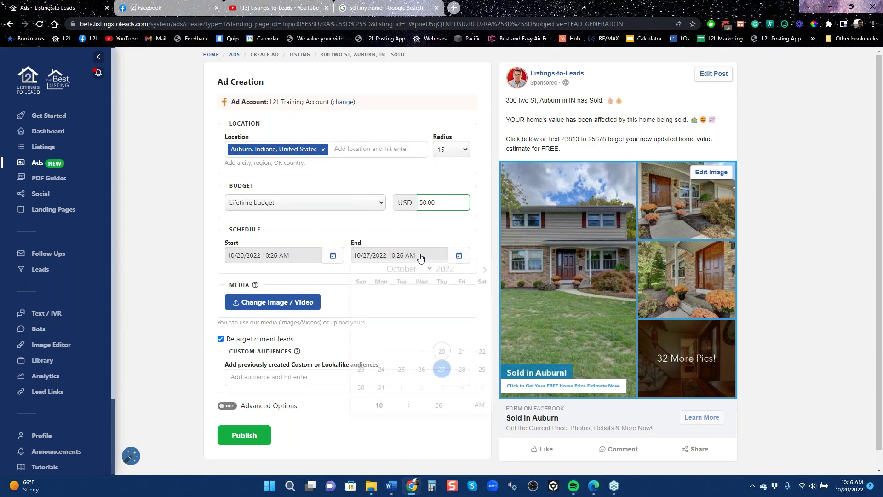
{"action": "left_click", "coordinate": [448, 230]}
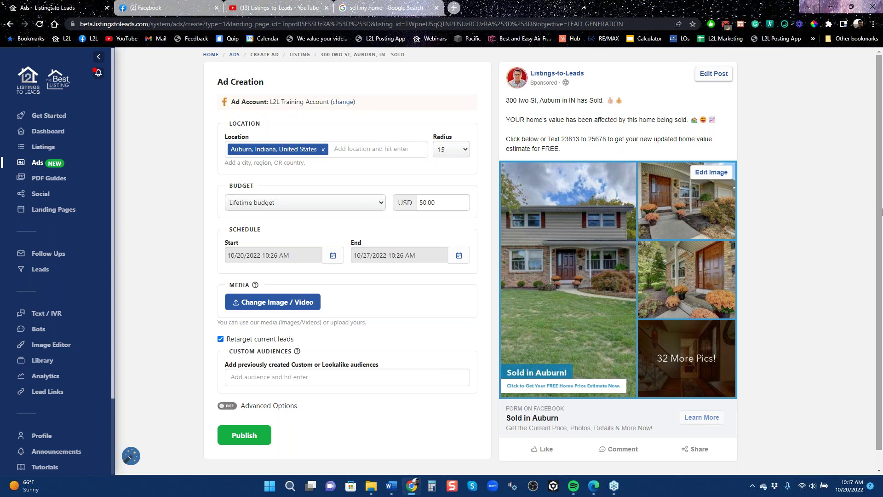
Return to the Ads page and create a Facebook lead ad for the in-contract Saint Paul, MN listing.
{"action": "left_click", "coordinate": [10, 24]}
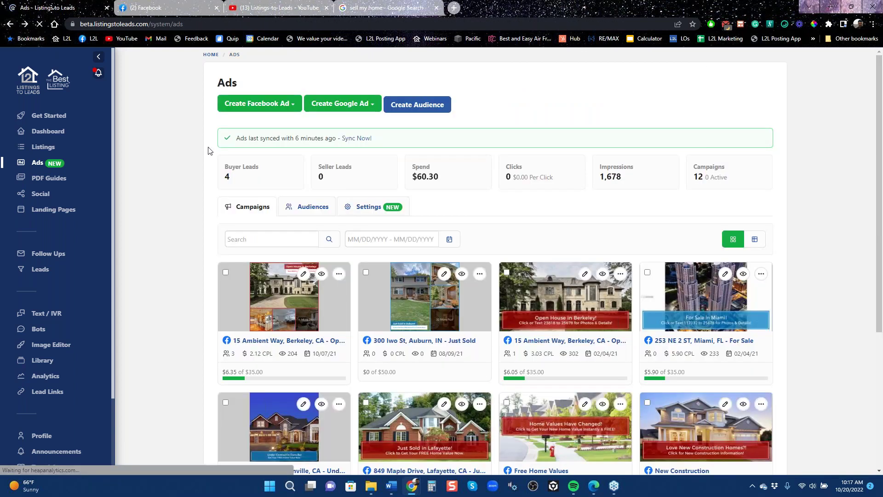
{"action": "left_click", "coordinate": [271, 105]}
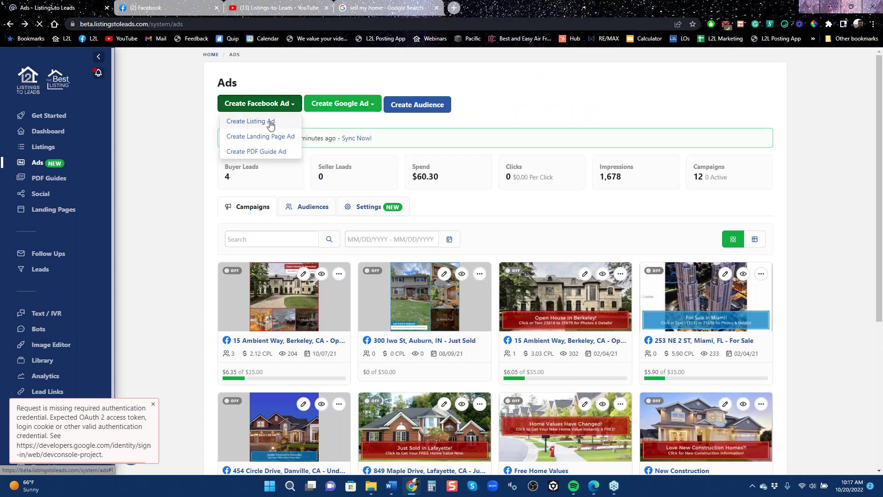
{"action": "left_click", "coordinate": [271, 123]}
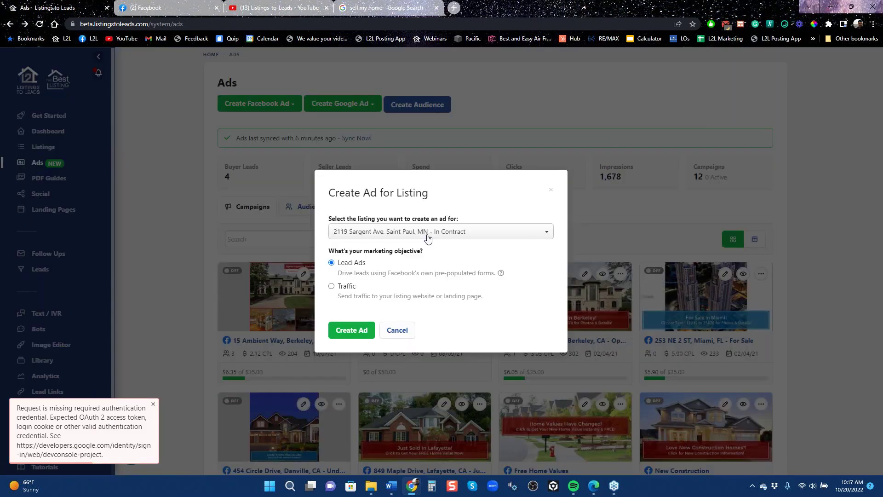
{"action": "left_click", "coordinate": [427, 235]}
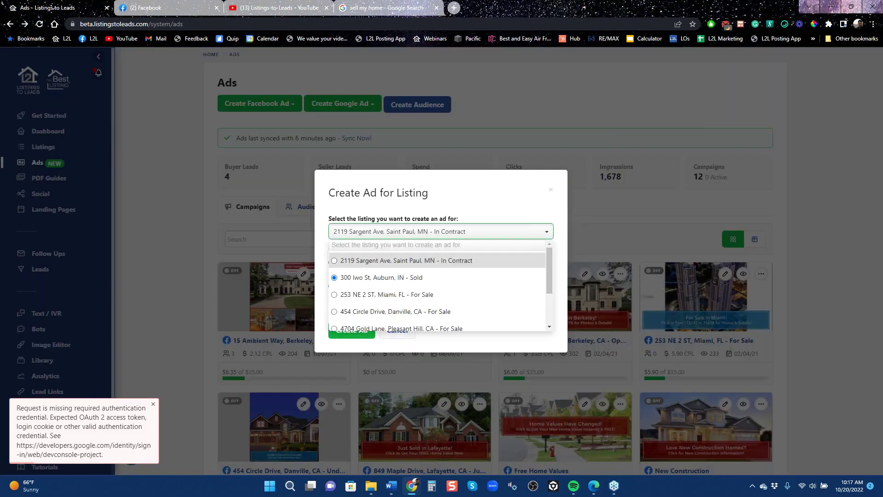
{"action": "left_click", "coordinate": [334, 261]}
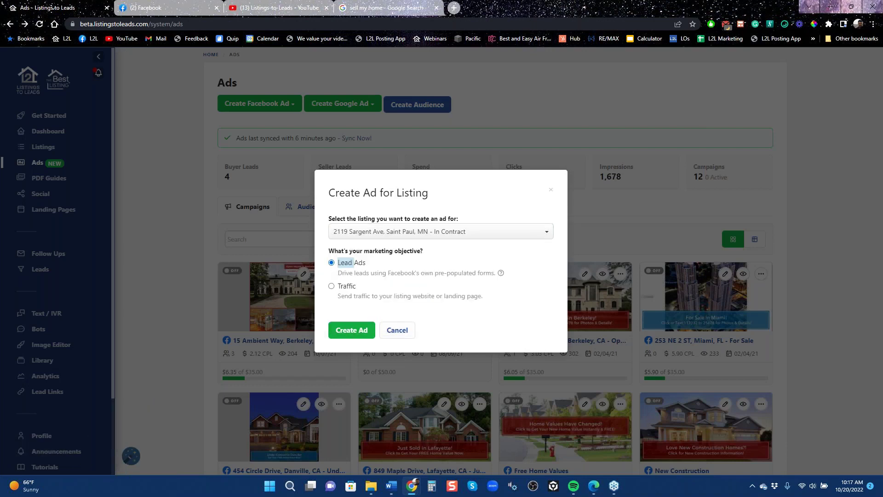
{"action": "left_click", "coordinate": [346, 331]}
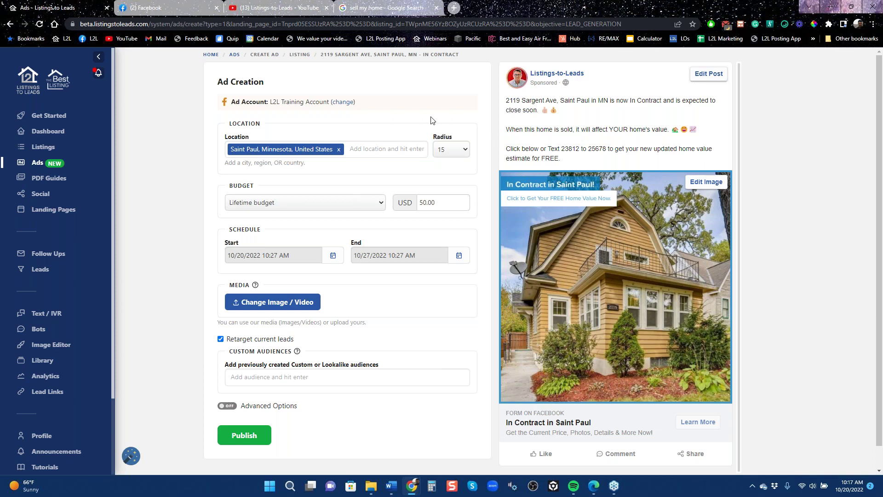
Return to the Ads page and create a Facebook landing page ad for the Pleasant Hill page with the Lead Ads objective.
{"action": "left_click", "coordinate": [9, 23]}
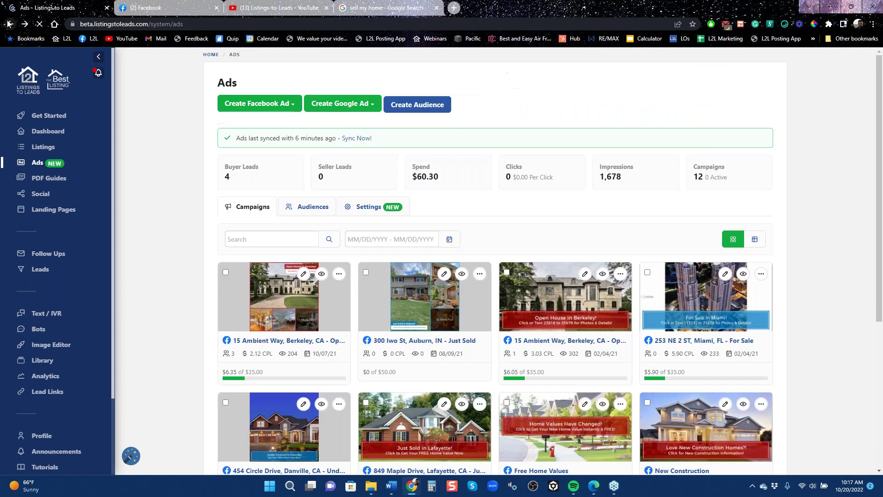
{"action": "left_click", "coordinate": [257, 103]}
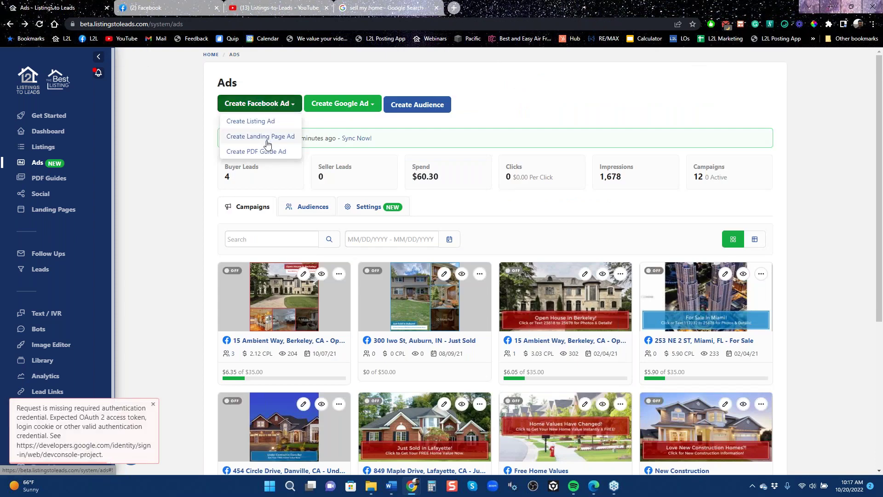
{"action": "left_click", "coordinate": [261, 136]}
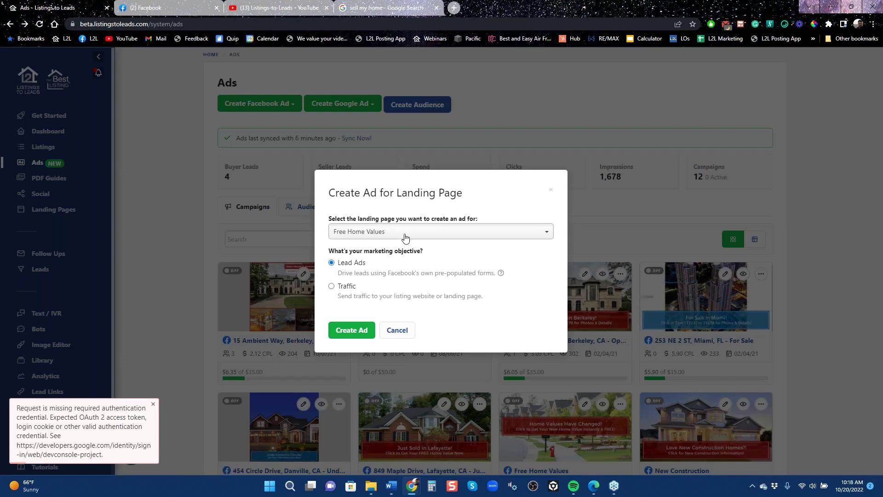
{"action": "left_click", "coordinate": [437, 231]}
{"action": "scroll", "coordinate": [402, 301], "scroll_direction": "down", "scroll_amount": 10}
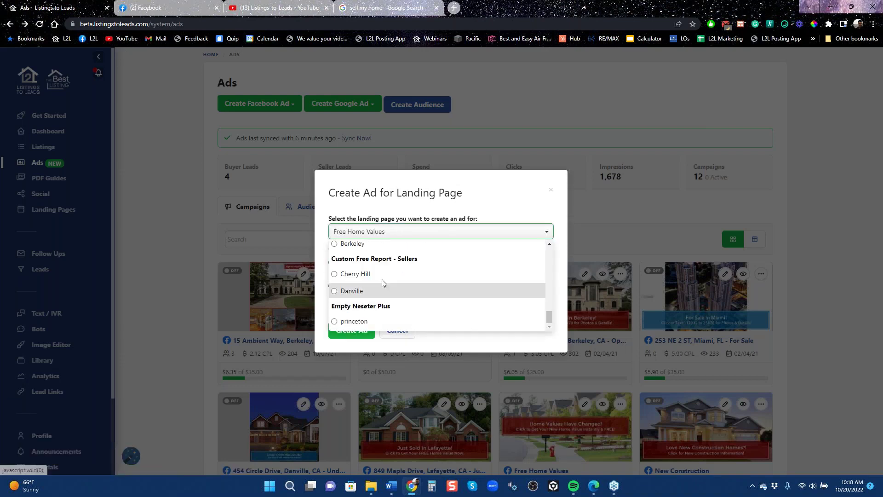
{"action": "scroll", "coordinate": [402, 301], "scroll_direction": "down", "scroll_amount": 5}
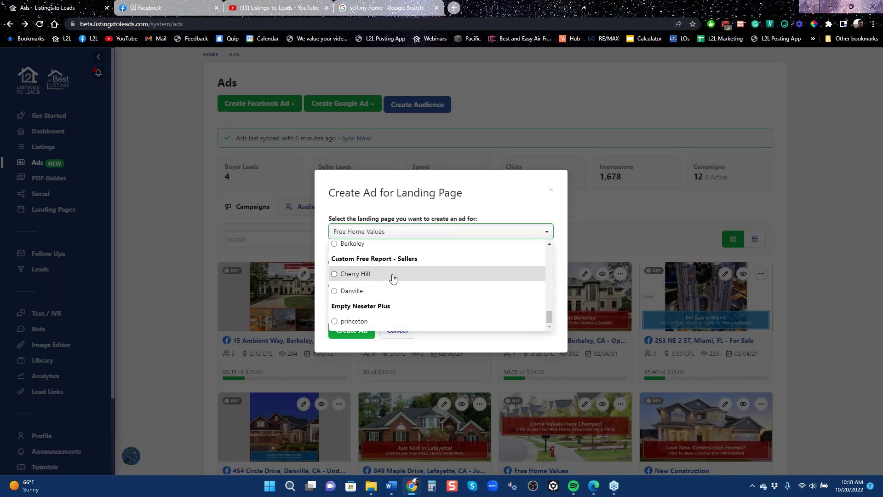
{"action": "scroll", "coordinate": [390, 279], "scroll_direction": "up", "scroll_amount": 10}
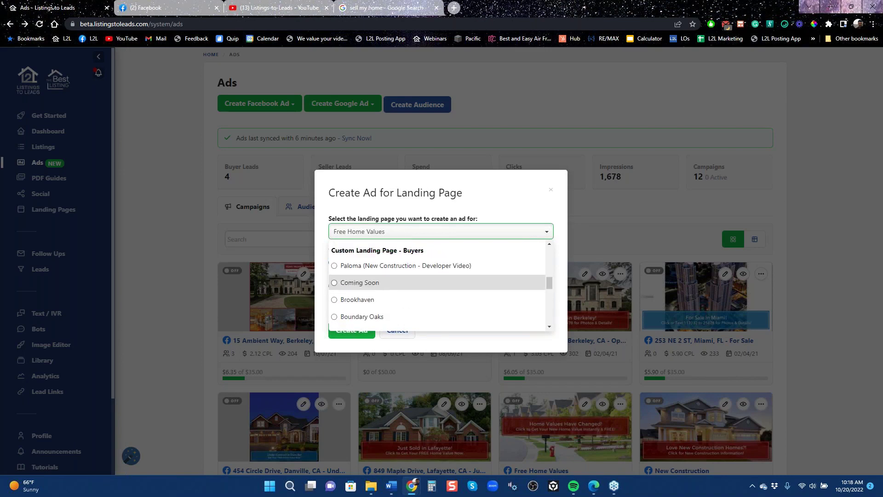
{"action": "left_click", "coordinate": [549, 327]}
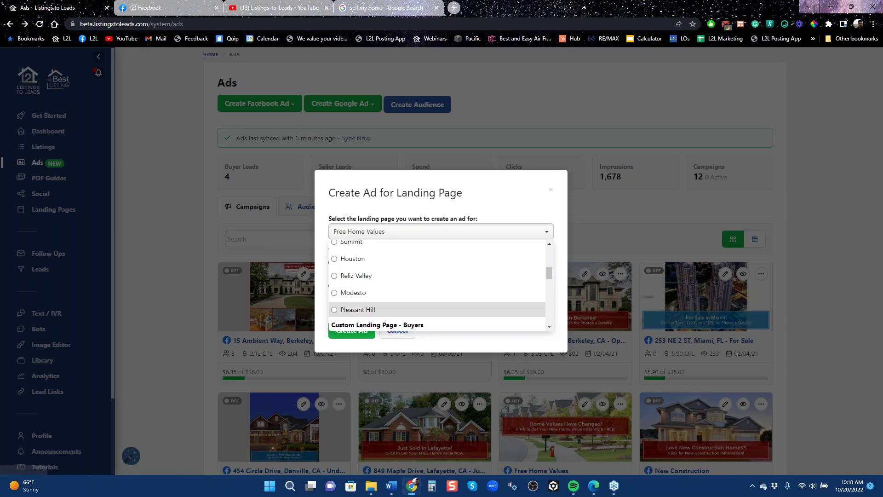
{"action": "left_click", "coordinate": [337, 310]}
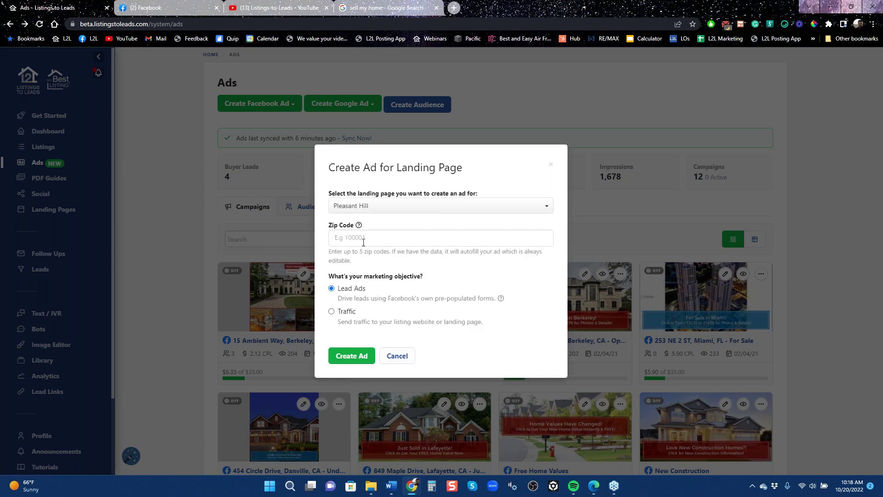
{"action": "left_click", "coordinate": [353, 357]}
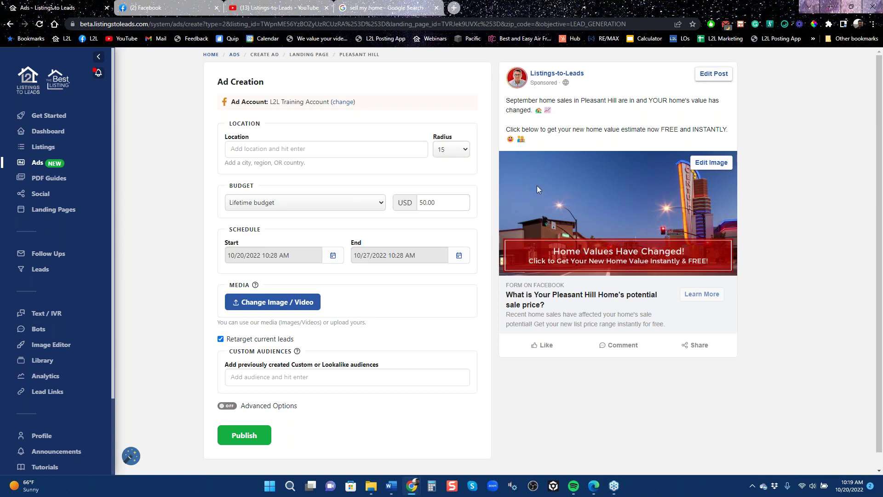
Set the landing page ad's location to Pleasant Hill, California, United States.
{"action": "left_click", "coordinate": [423, 258]}
{"action": "left_click", "coordinate": [421, 258]}
{"action": "left_click", "coordinate": [334, 143]}
{"action": "type", "text": "laf"}
{"action": "key", "text": "Return"}
{"action": "type", "text": "pleasant hill"}
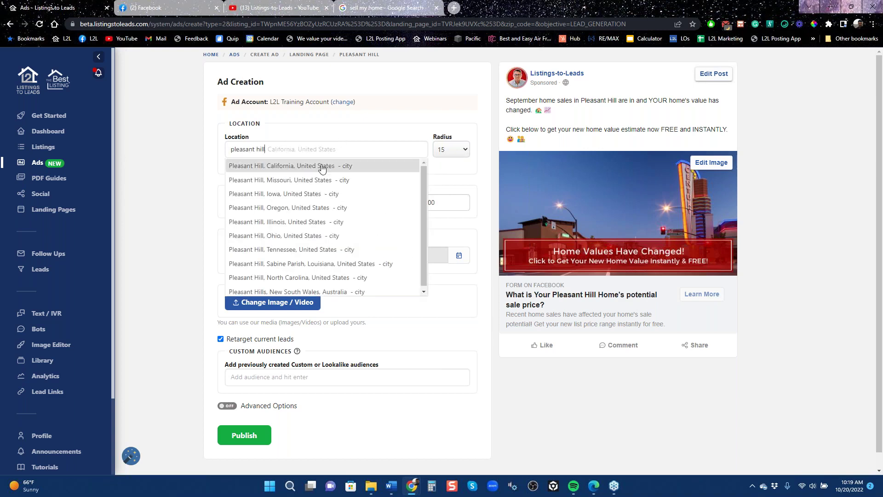
{"action": "left_click", "coordinate": [258, 169]}
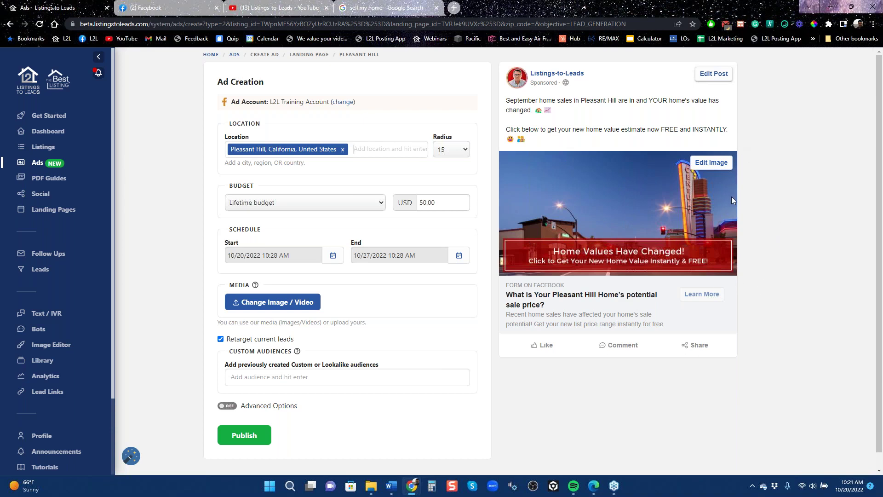
Search Google for Pleasant Hill in a new browser tab and open the city's map.
{"action": "left_click", "coordinate": [453, 8]}
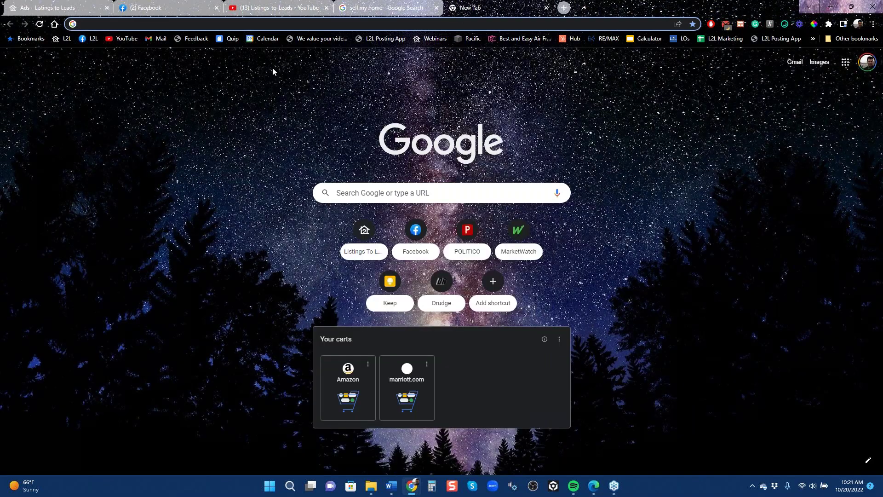
{"action": "type", "text": "pleasant hill"}
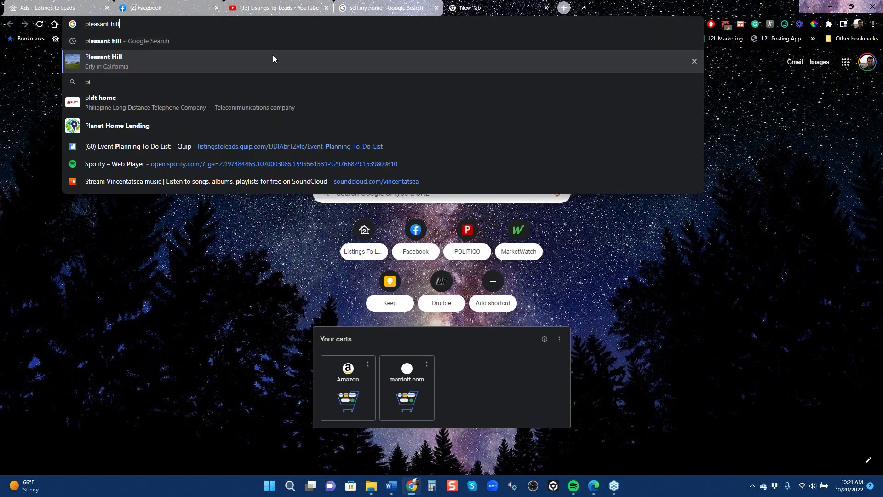
{"action": "left_click", "coordinate": [274, 59]}
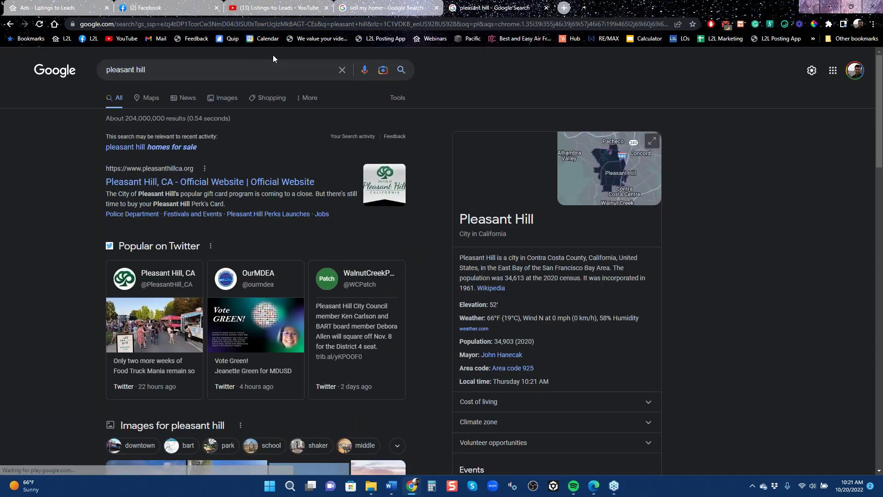
{"action": "left_click", "coordinate": [620, 177]}
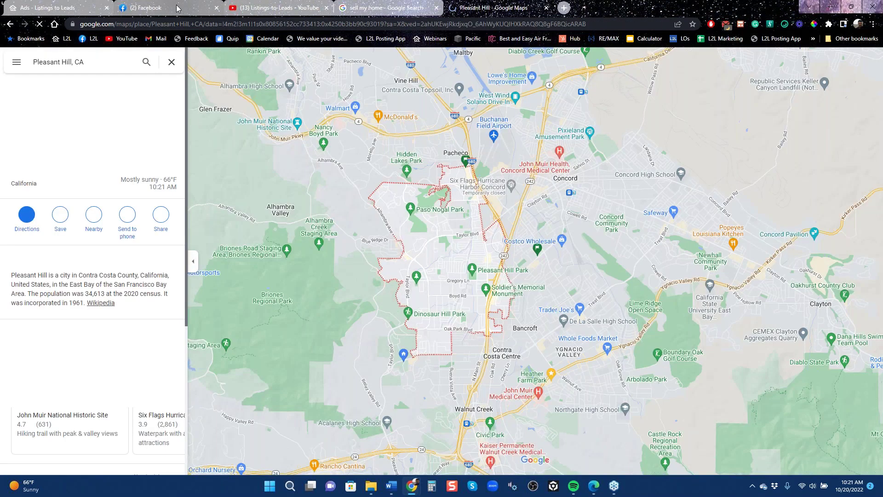
Compare the ad's location radius options with the wider area around Pleasant Hill on the map.
{"action": "left_click", "coordinate": [55, 7]}
{"action": "left_click", "coordinate": [453, 151]}
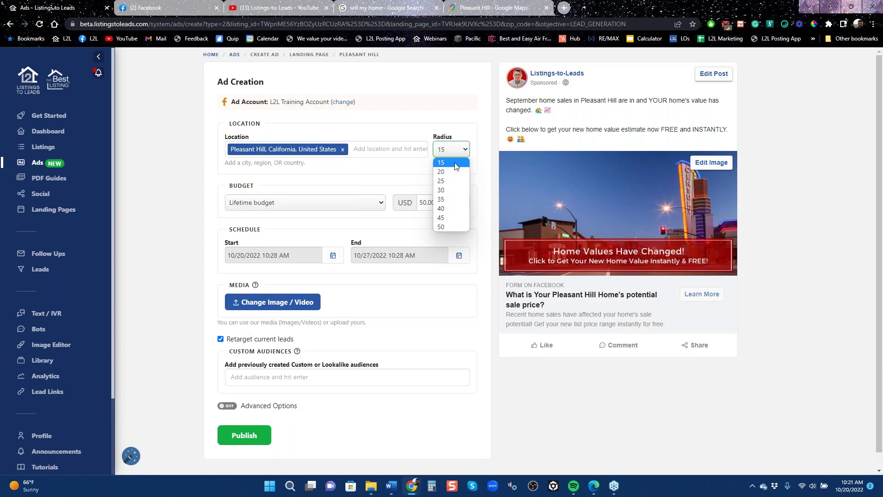
{"action": "left_click", "coordinate": [506, 5]}
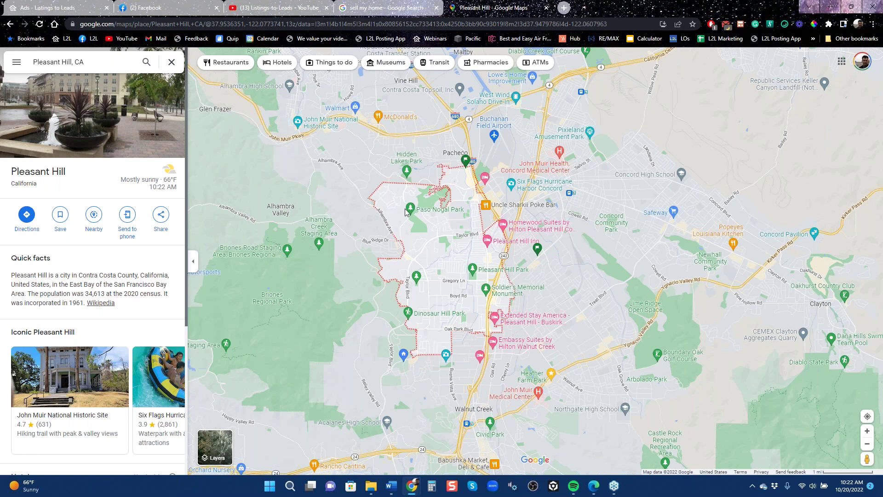
{"action": "left_click", "coordinate": [51, 8]}
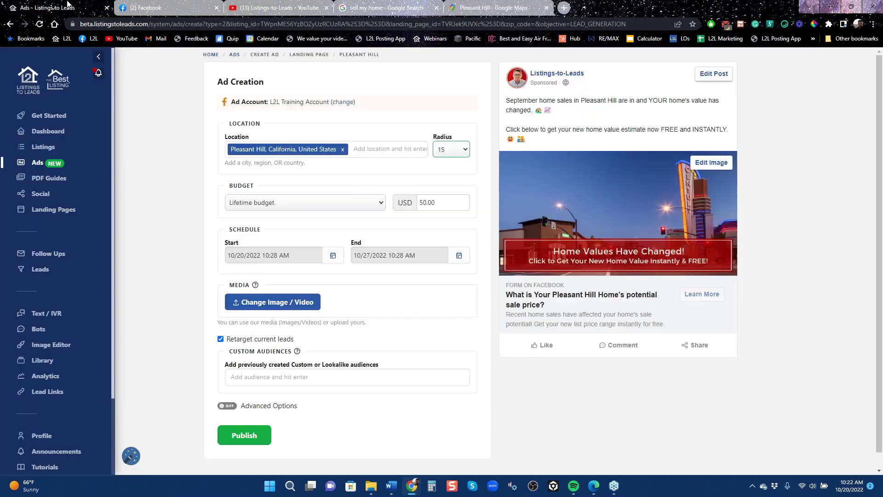
{"action": "left_click", "coordinate": [485, 8]}
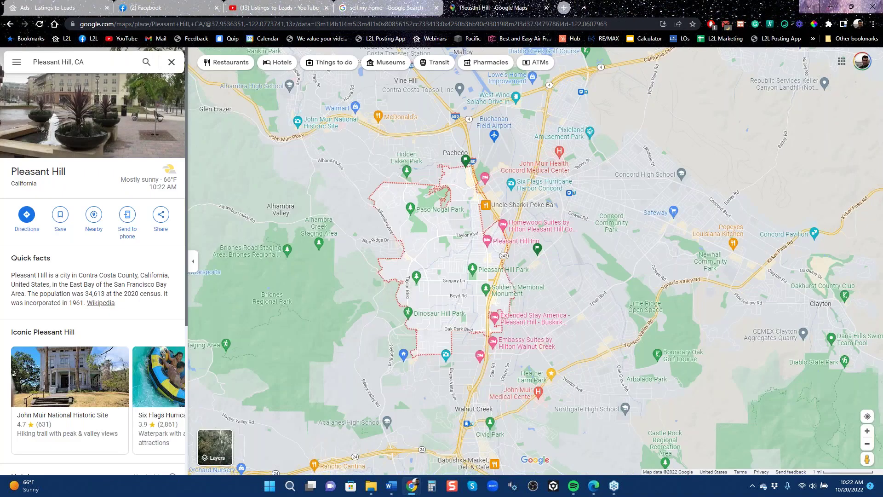
{"action": "key", "text": "minus"}
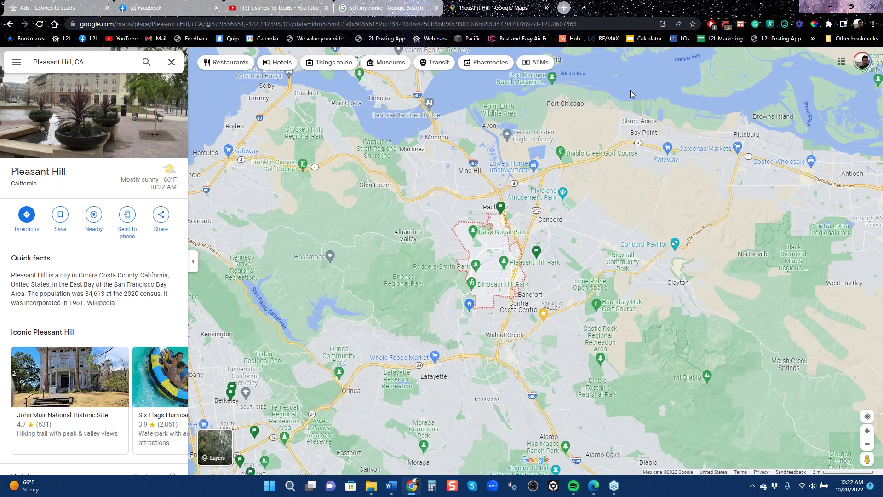
{"action": "left_click", "coordinate": [68, 6]}
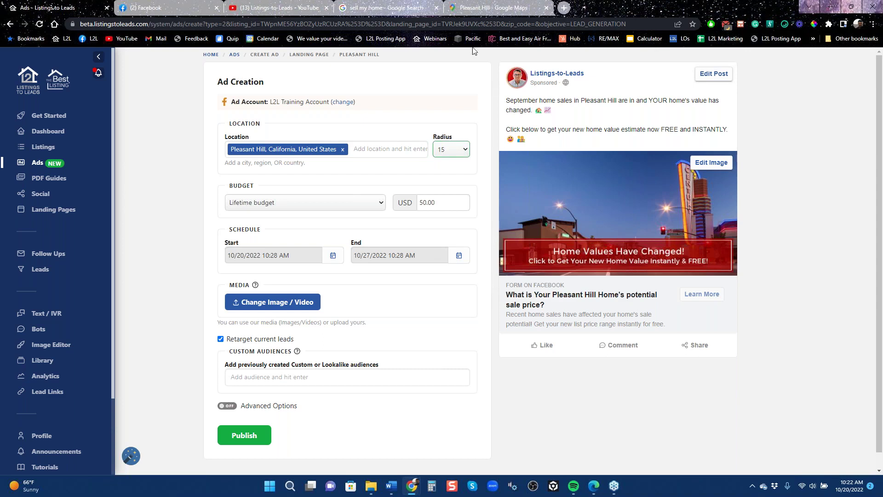
Look through the uploaded videos on the Listings-to-Leads YouTube channel and return to the ad creation page.
{"action": "left_click", "coordinate": [282, 4]}
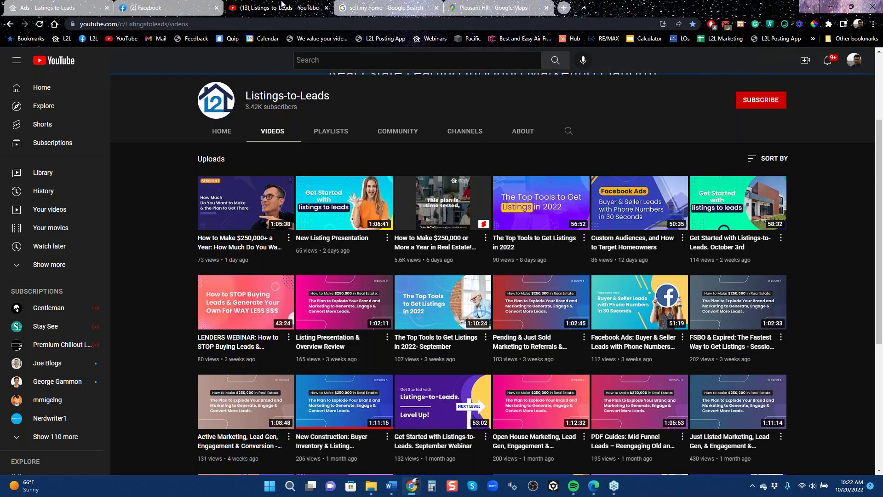
{"action": "scroll", "coordinate": [477, 248], "scroll_direction": "down", "scroll_amount": 1}
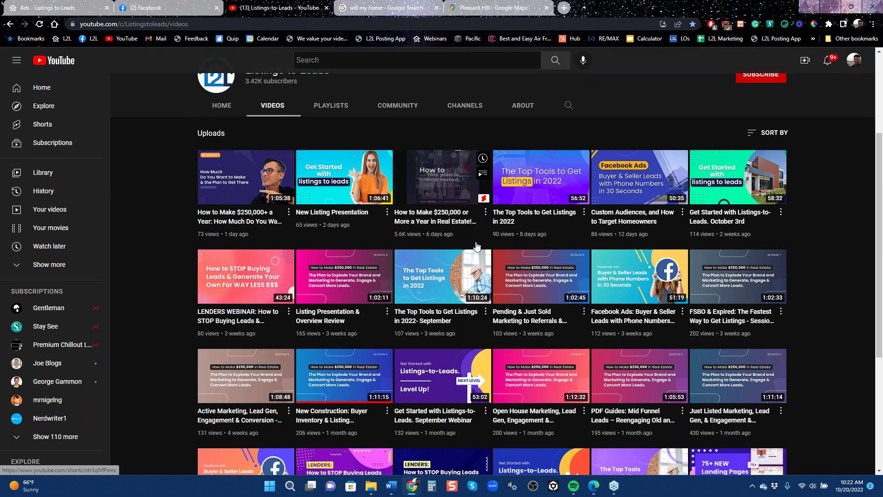
{"action": "scroll", "coordinate": [478, 248], "scroll_direction": "down", "scroll_amount": 2}
{"action": "scroll", "coordinate": [541, 267], "scroll_direction": "down", "scroll_amount": 2}
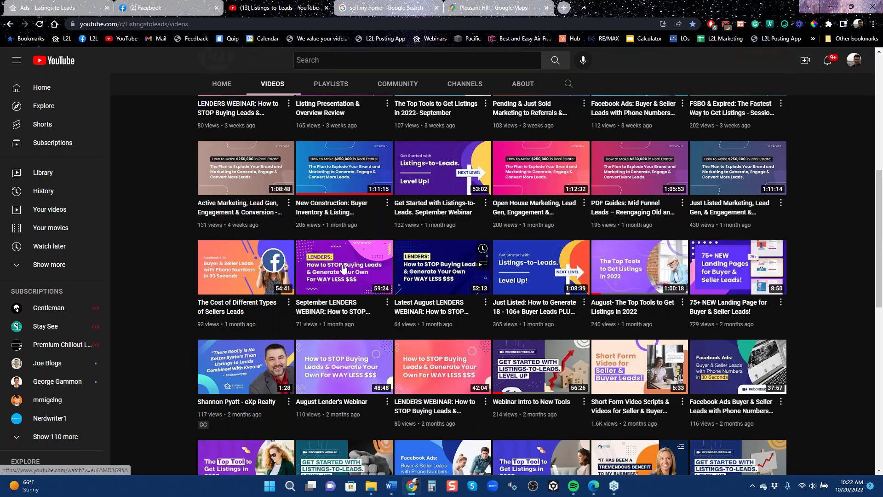
{"action": "scroll", "coordinate": [344, 268], "scroll_direction": "up", "scroll_amount": 10}
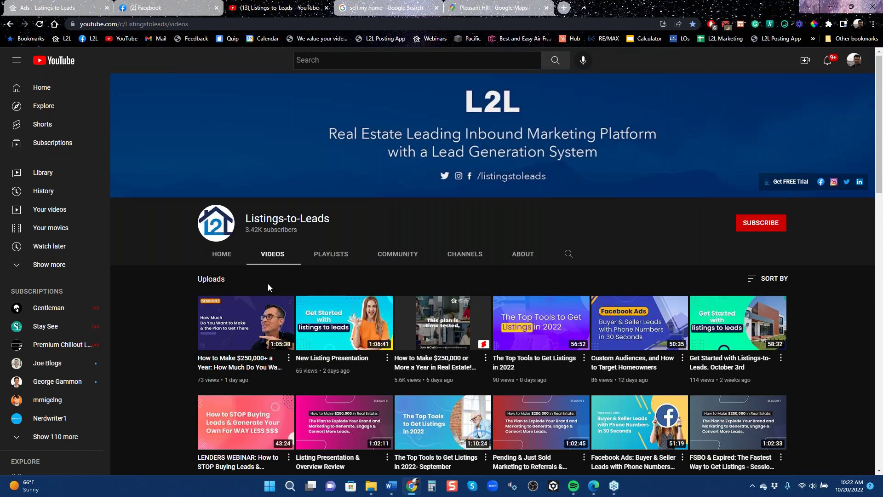
{"action": "scroll", "coordinate": [267, 283], "scroll_direction": "down", "scroll_amount": 13}
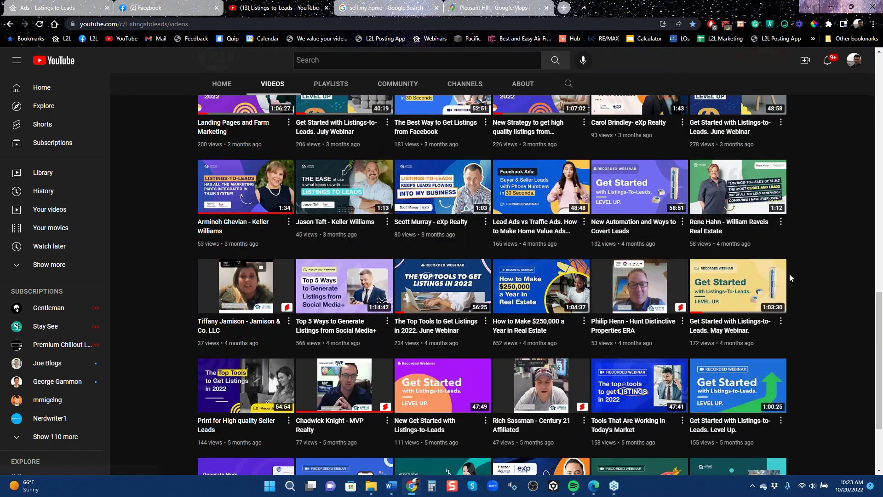
{"action": "scroll", "coordinate": [789, 274], "scroll_direction": "up", "scroll_amount": 3}
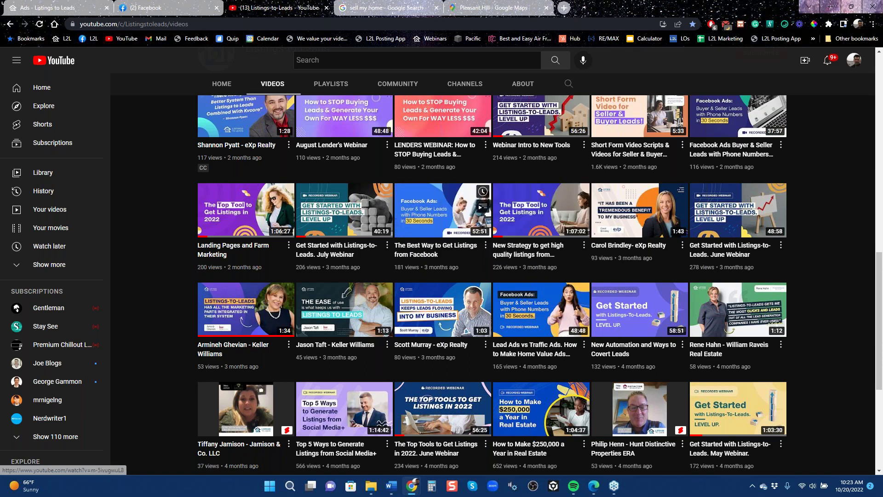
{"action": "left_click", "coordinate": [64, 8]}
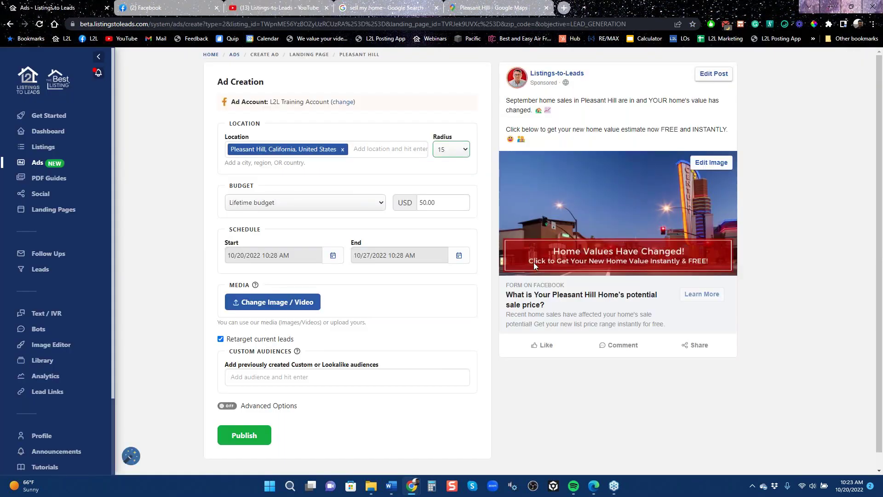
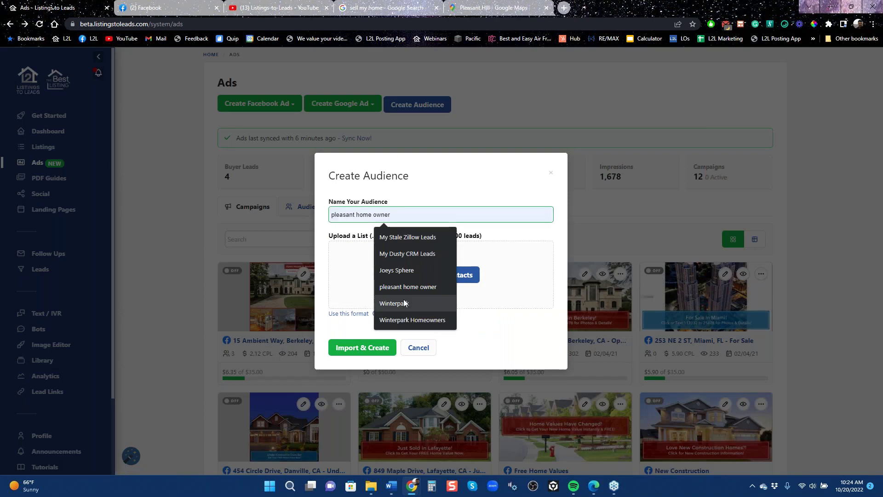
Name a new audience "pleasant home owner", review the contact upload form, and close it without importing a list.
{"action": "left_click", "coordinate": [403, 288]}
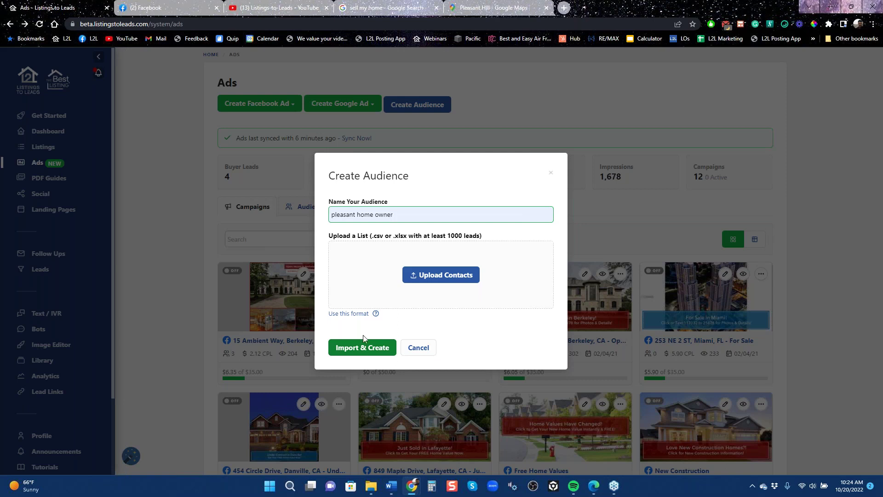
{"action": "mouse_move", "coordinate": [349, 317]}
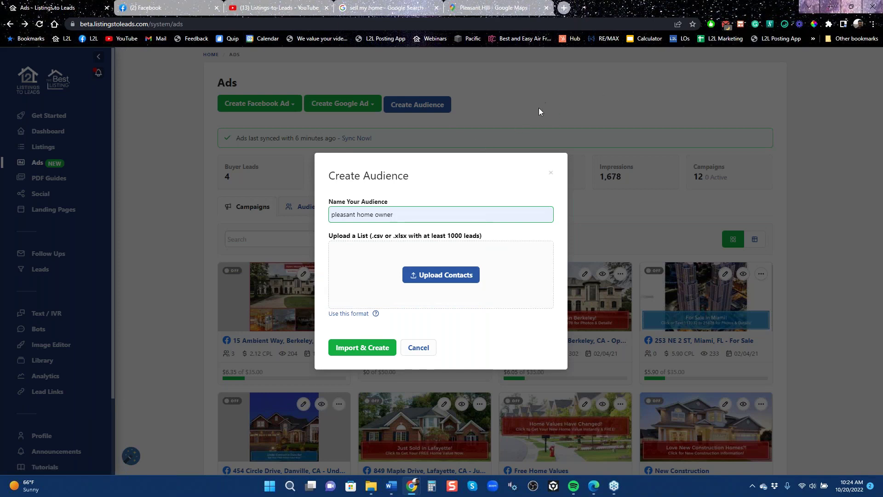
{"action": "left_click", "coordinate": [551, 176]}
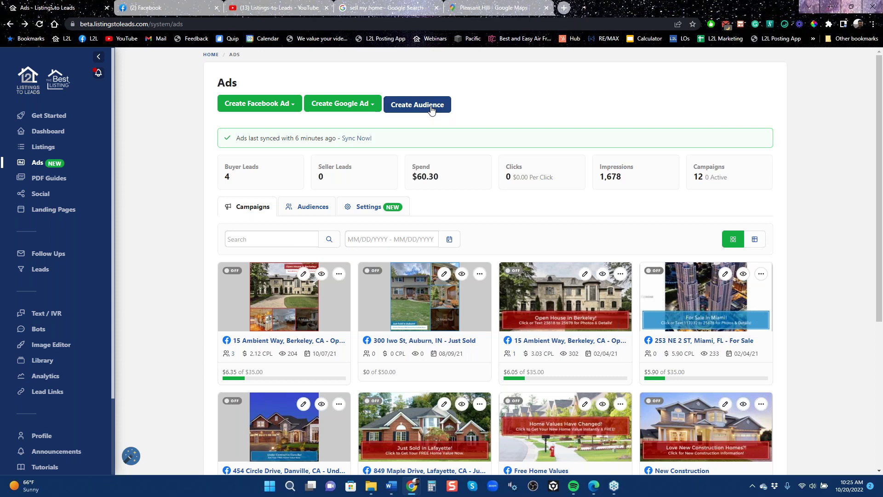
{"action": "left_click", "coordinate": [431, 107]}
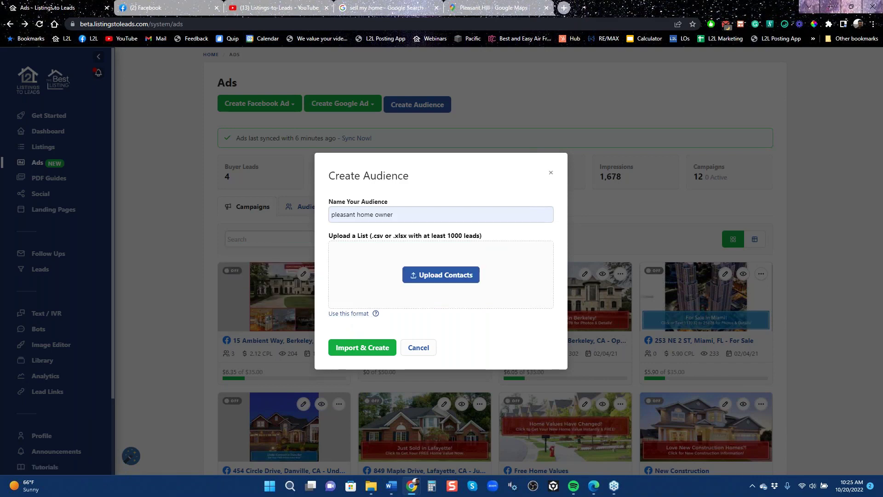
{"action": "left_click", "coordinate": [551, 172]}
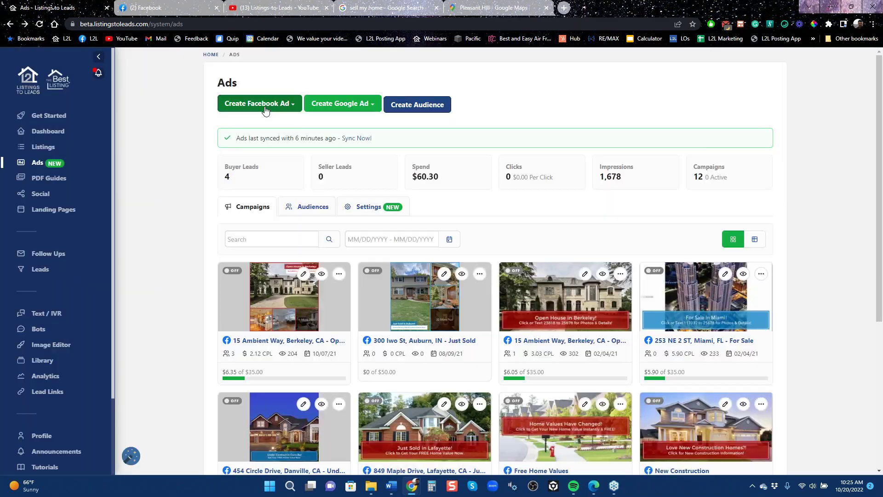
Start a Facebook PDF guide ad with the seller guide "Divorce & Real Estate".
{"action": "left_click", "coordinate": [261, 106]}
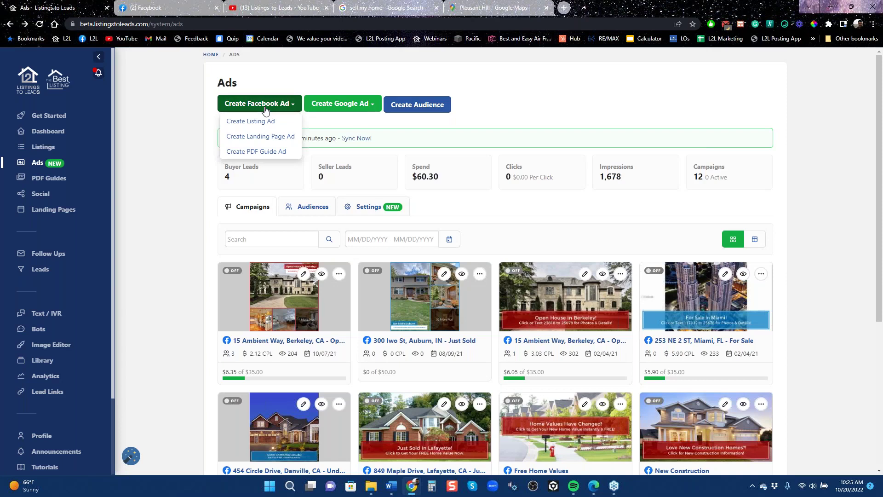
{"action": "left_click", "coordinate": [267, 154]}
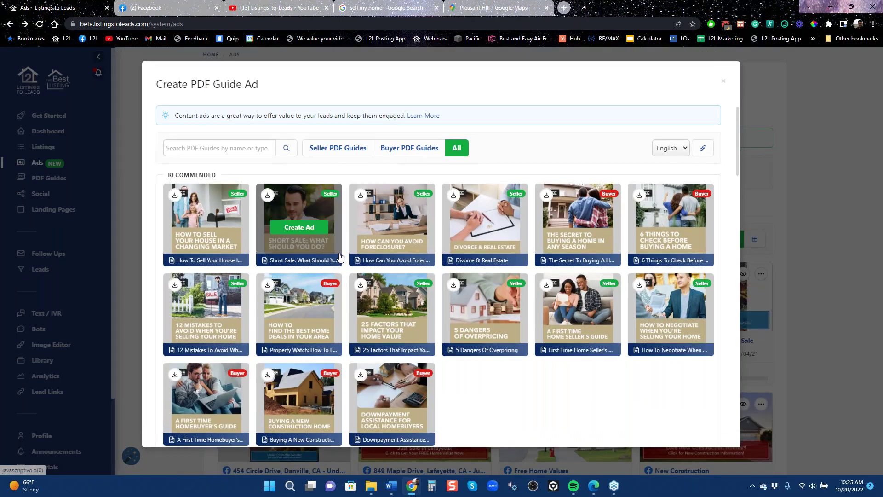
{"action": "left_click", "coordinate": [327, 148]}
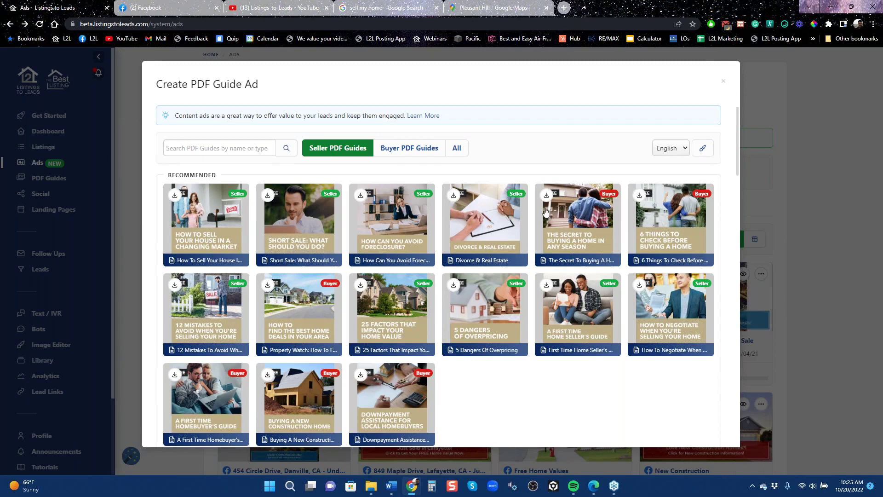
{"action": "mouse_move", "coordinate": [478, 226]}
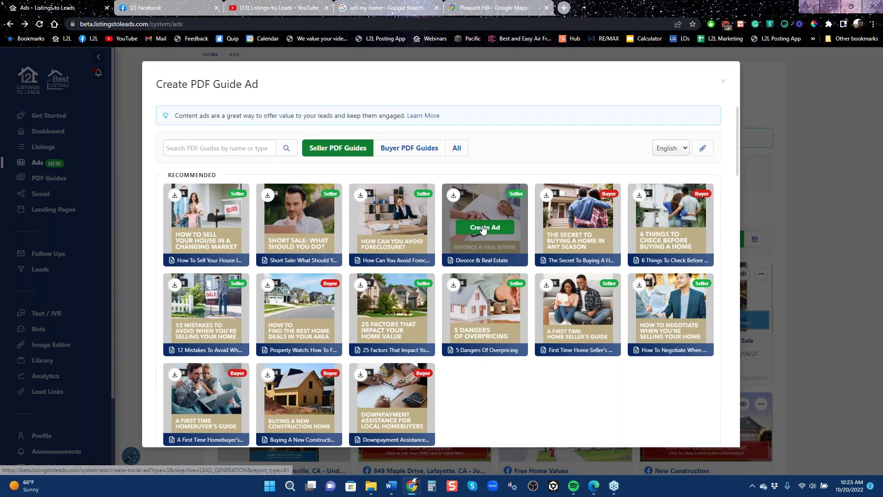
{"action": "left_click", "coordinate": [482, 227]}
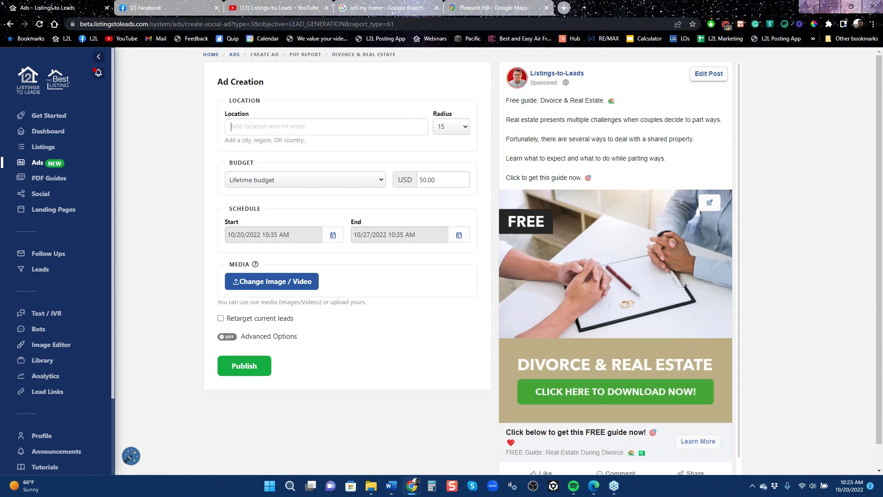
Retarget current leads in the ad with the custom audience "L2L - Buyer & Seller Audience - ttest (CUSTOM)".
{"action": "left_click", "coordinate": [220, 320]}
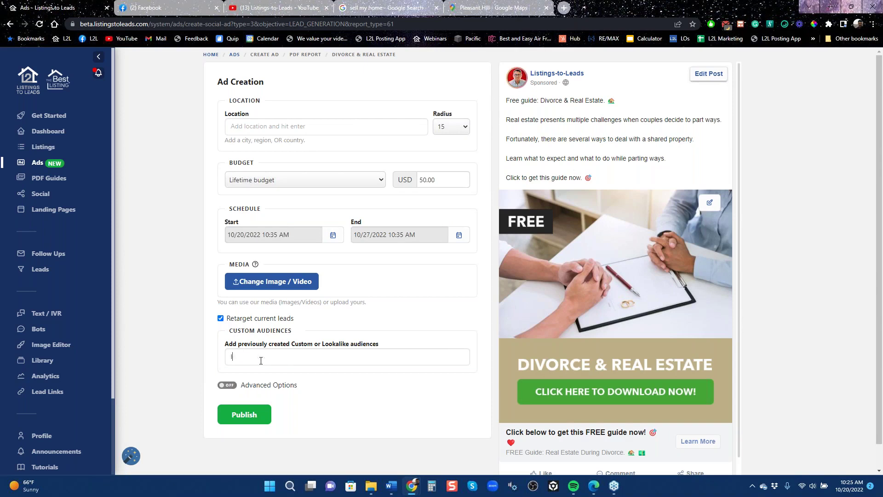
{"action": "type", "text": "2"}
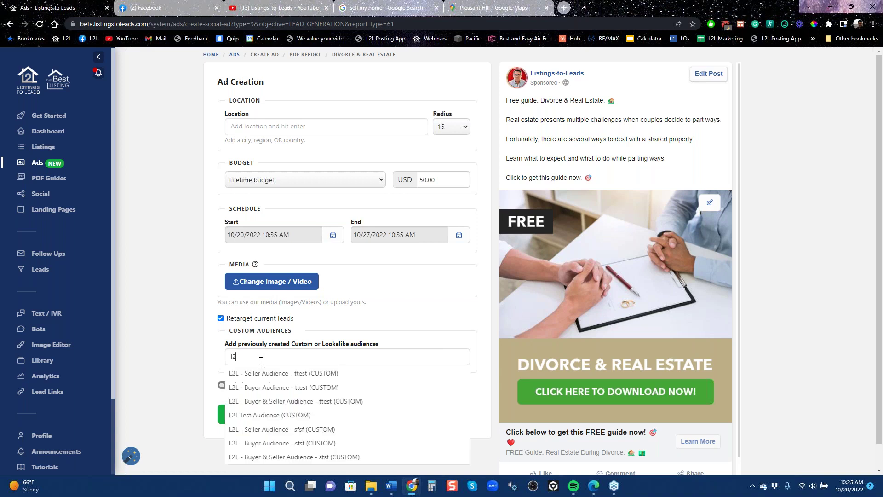
{"action": "type", "text": "l"}
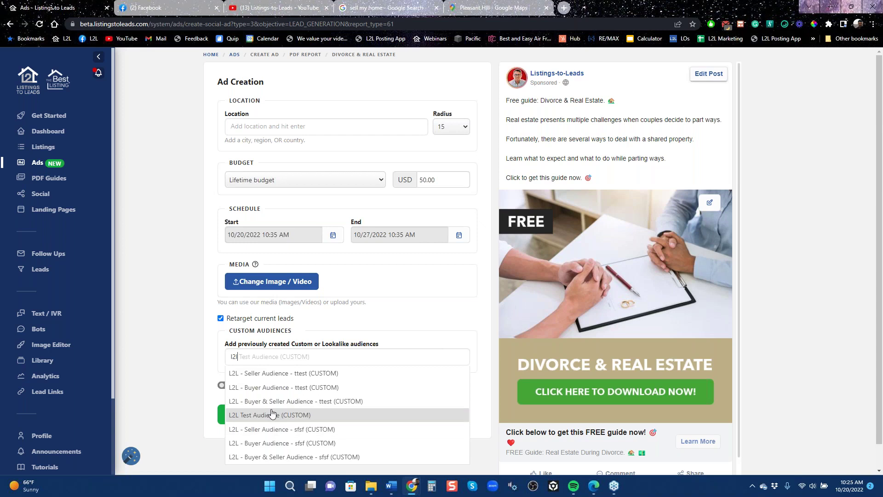
{"action": "left_click", "coordinate": [289, 401]}
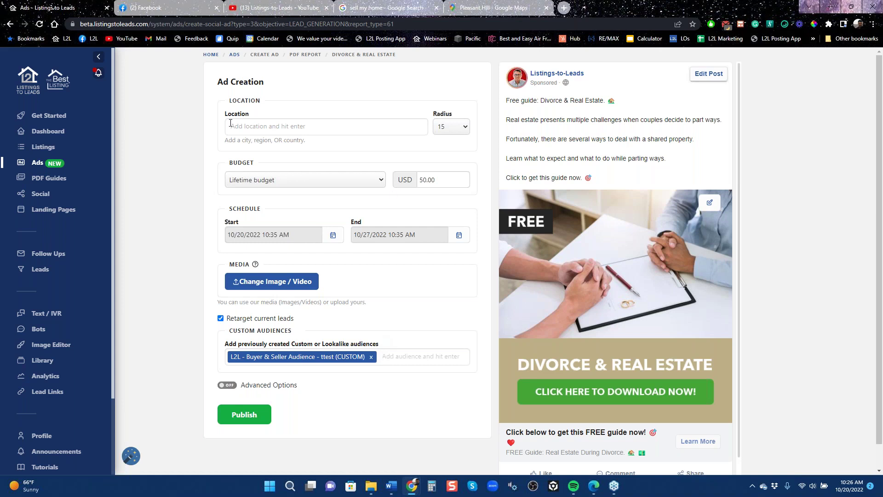
Return to the Ads page, review the form for a Facebook landing page ad, and close it without creating an ad.
{"action": "left_click", "coordinate": [37, 165]}
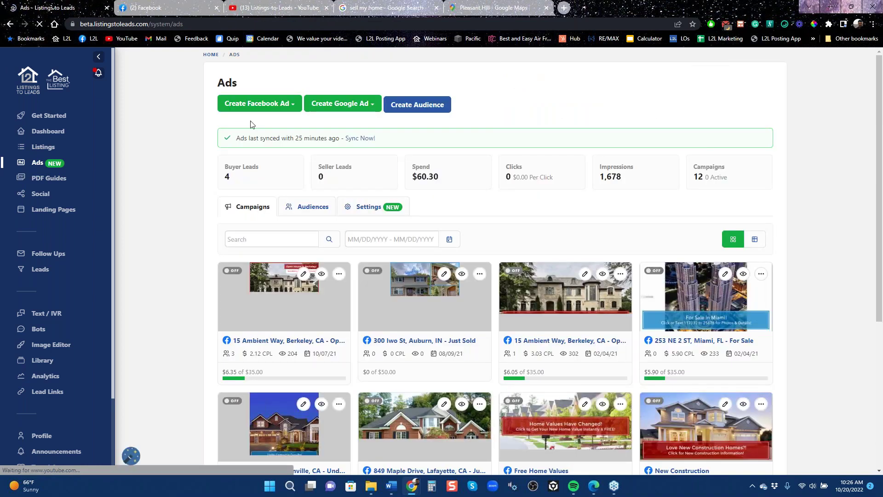
{"action": "left_click", "coordinate": [256, 104]}
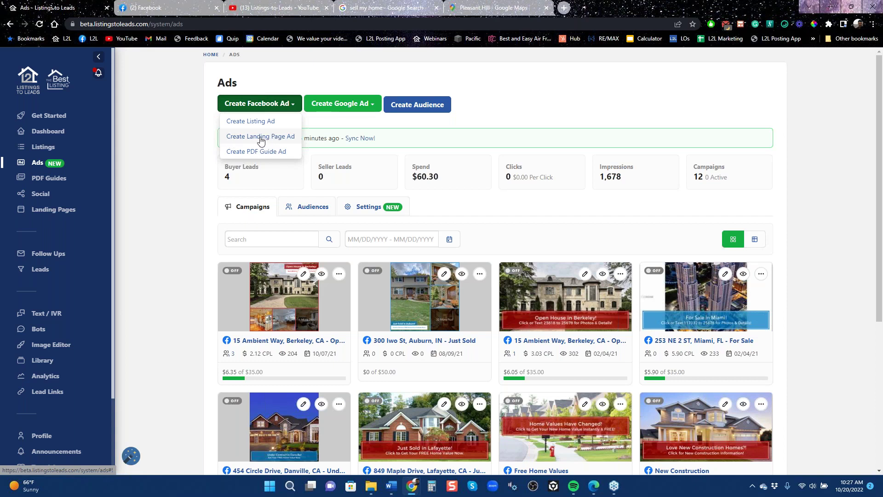
{"action": "left_click", "coordinate": [260, 137]}
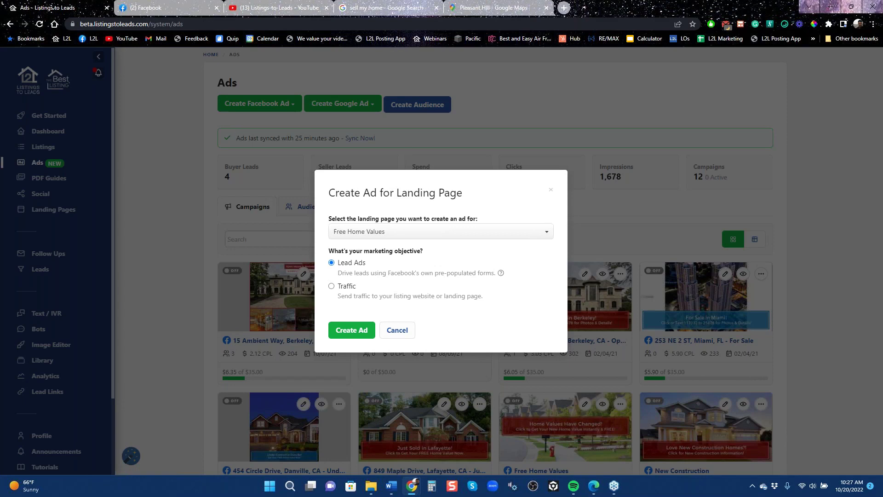
{"action": "left_click", "coordinate": [550, 189]}
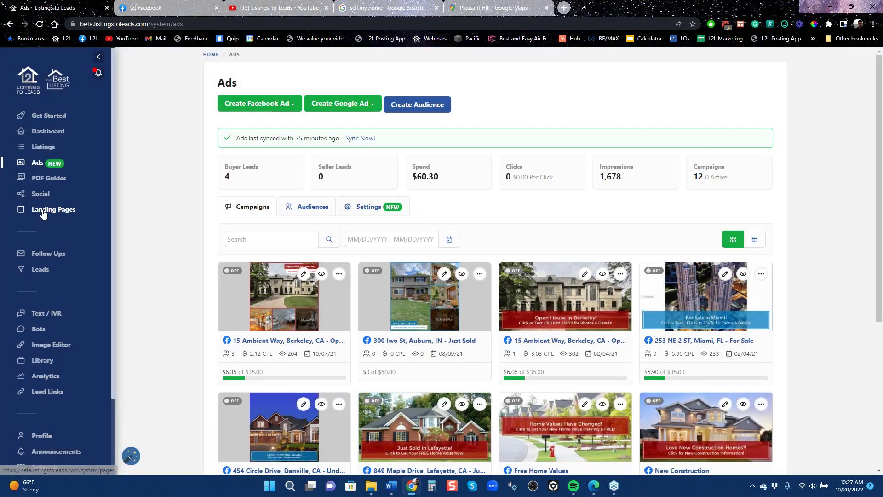
Look through the existing landing pages, preview the Alamo buyer page, and return to the landing pages list.
{"action": "left_click", "coordinate": [43, 210]}
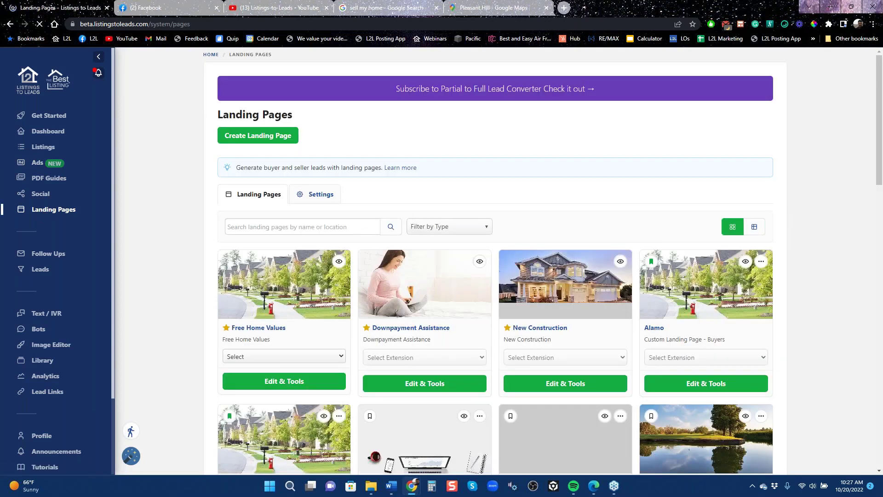
{"action": "scroll", "coordinate": [799, 355], "scroll_direction": "down", "scroll_amount": 3}
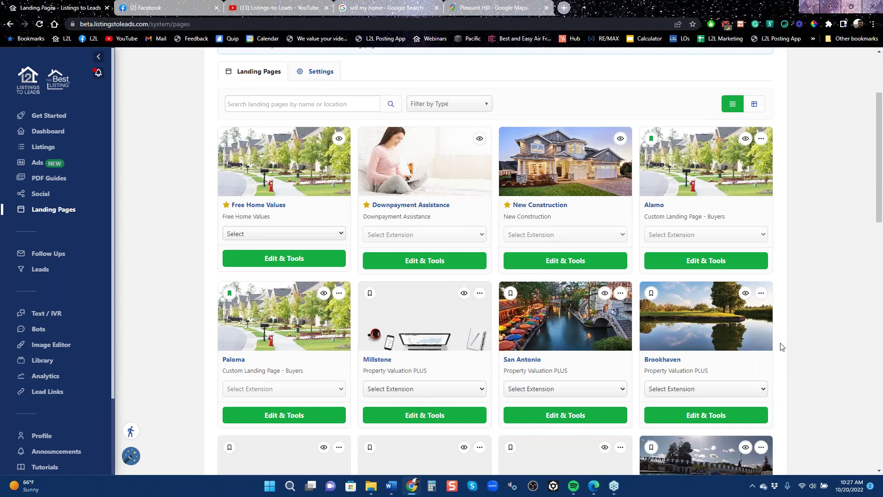
{"action": "scroll", "coordinate": [779, 342], "scroll_direction": "up", "scroll_amount": 1}
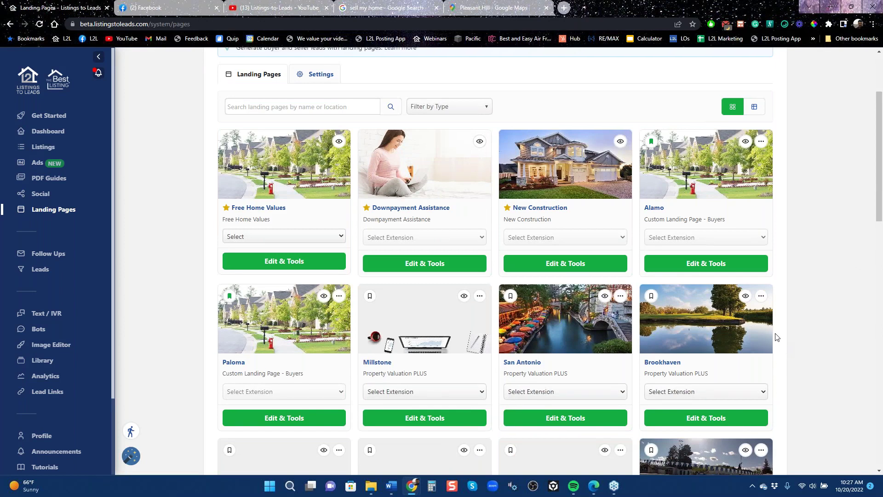
{"action": "scroll", "coordinate": [777, 337], "scroll_direction": "up", "scroll_amount": 3}
{"action": "left_click", "coordinate": [745, 261]}
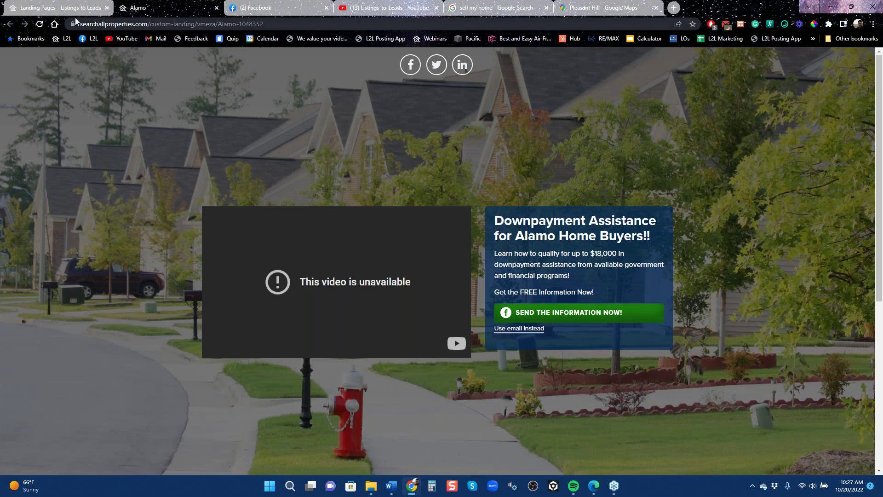
{"action": "left_click", "coordinate": [58, 10]}
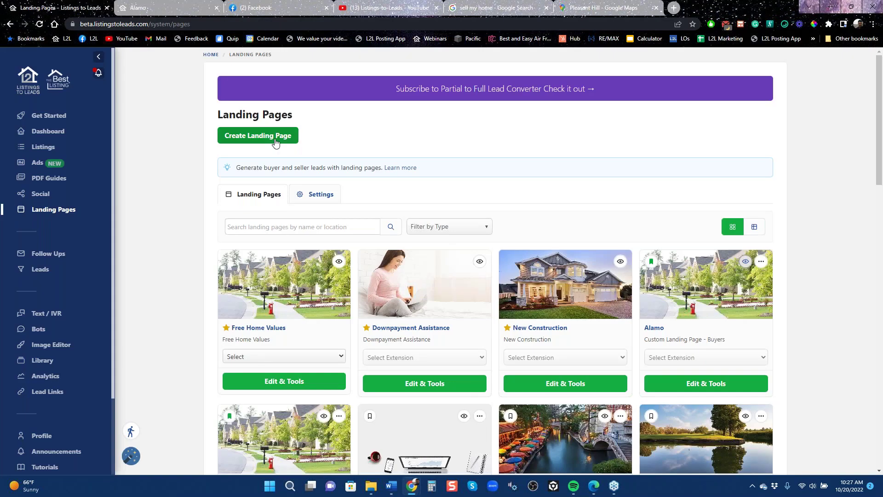
Choose the Custom Landing Page - Buyers type for a new landing page, review the name field, and close the form without creating it.
{"action": "left_click", "coordinate": [272, 139]}
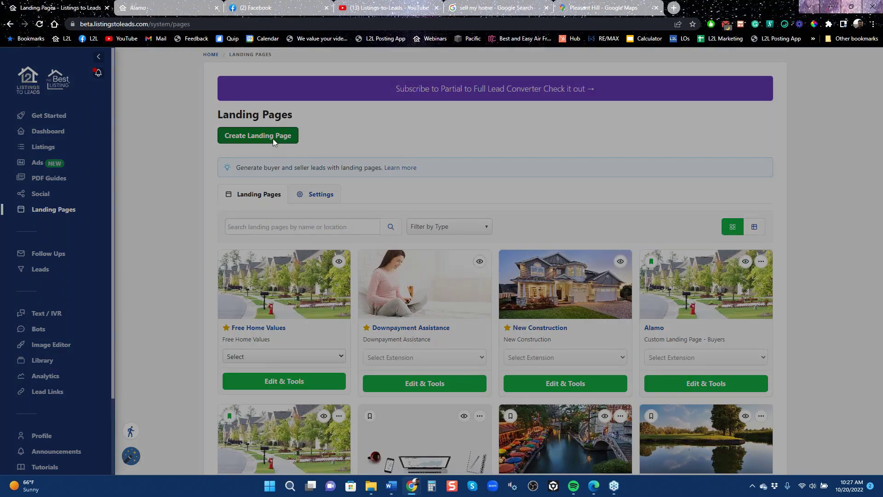
{"action": "left_click", "coordinate": [471, 226]}
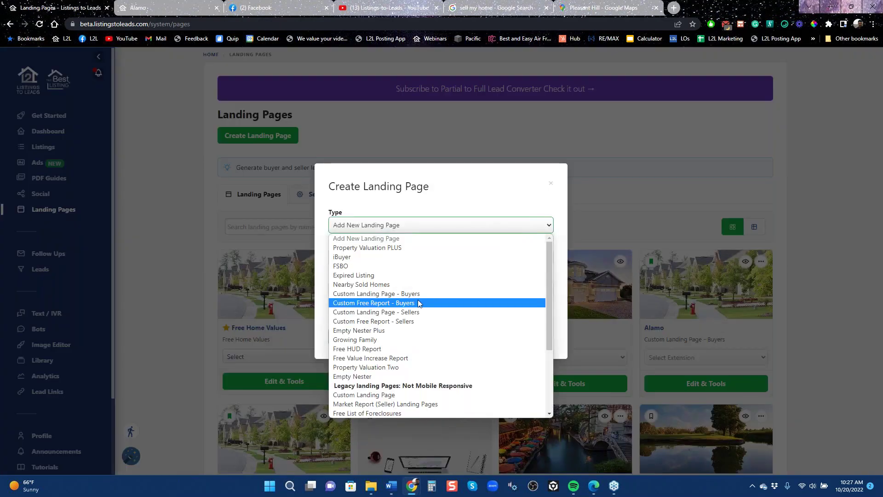
{"action": "left_click", "coordinate": [419, 295]}
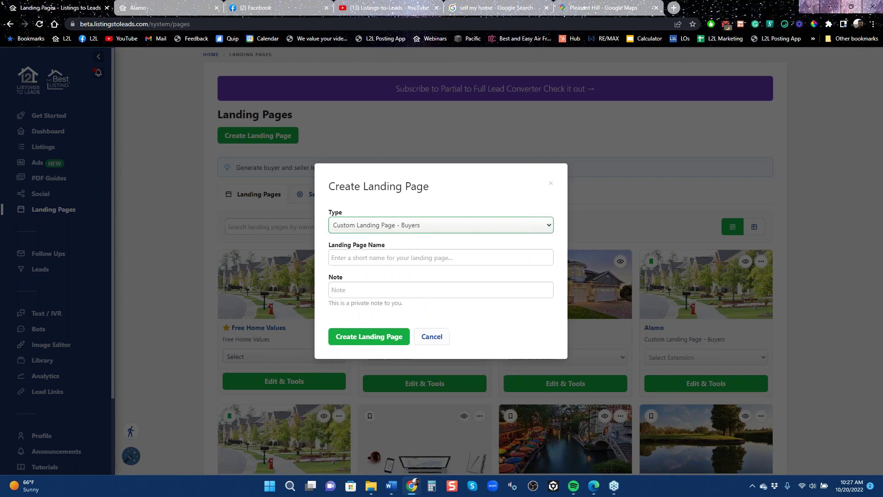
{"action": "left_click", "coordinate": [381, 256]}
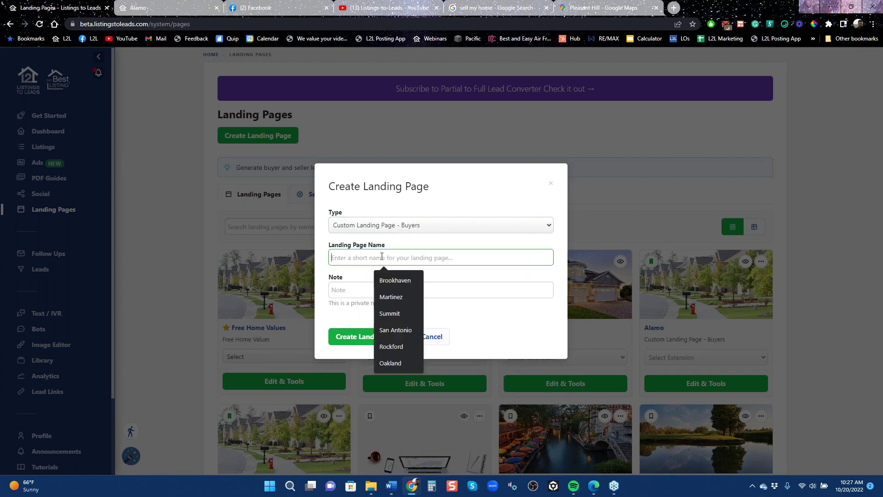
{"action": "left_click", "coordinate": [551, 184]}
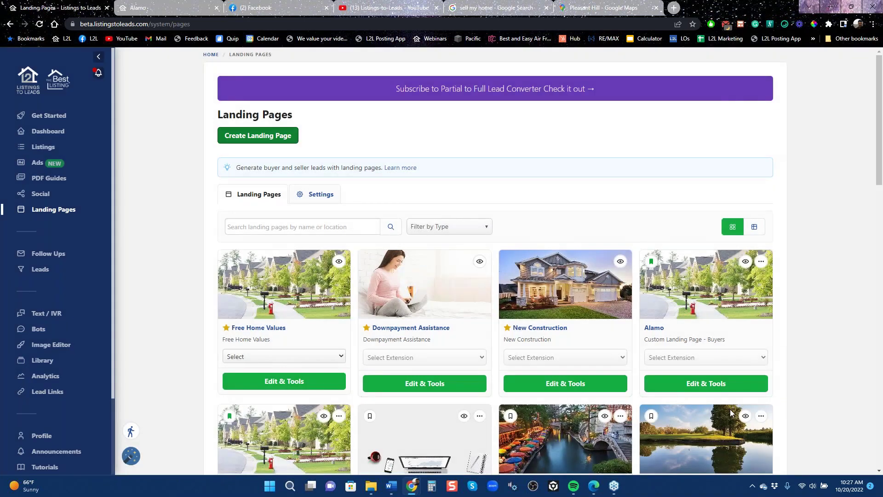
Preview the Paloma custom buyer landing page and return to the landing pages list.
{"action": "scroll", "coordinate": [680, 380], "scroll_direction": "down", "scroll_amount": 3}
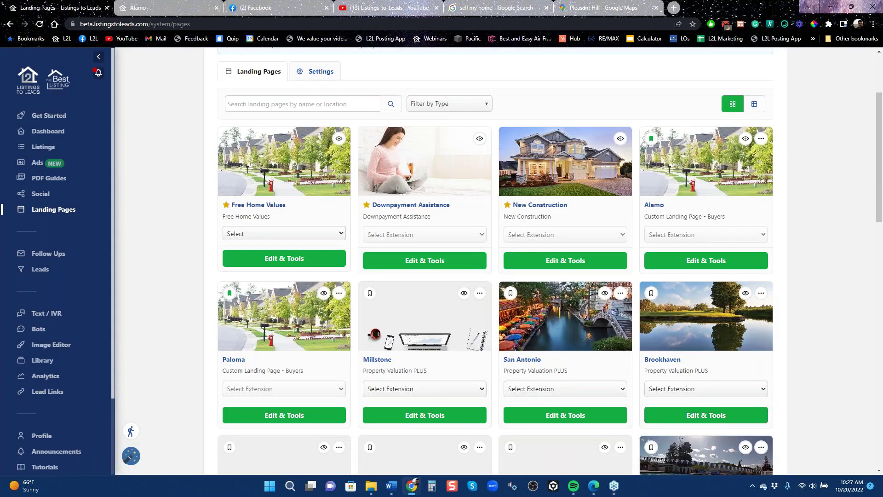
{"action": "left_click", "coordinate": [324, 294]}
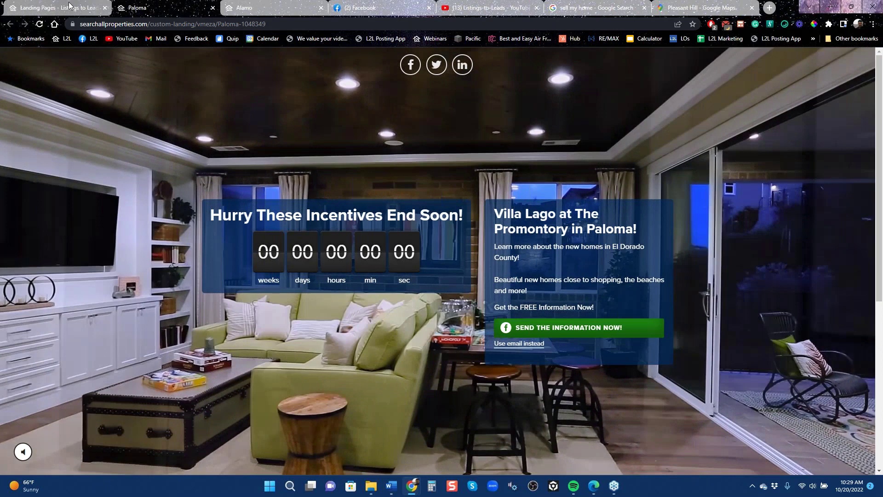
{"action": "left_click", "coordinate": [69, 5]}
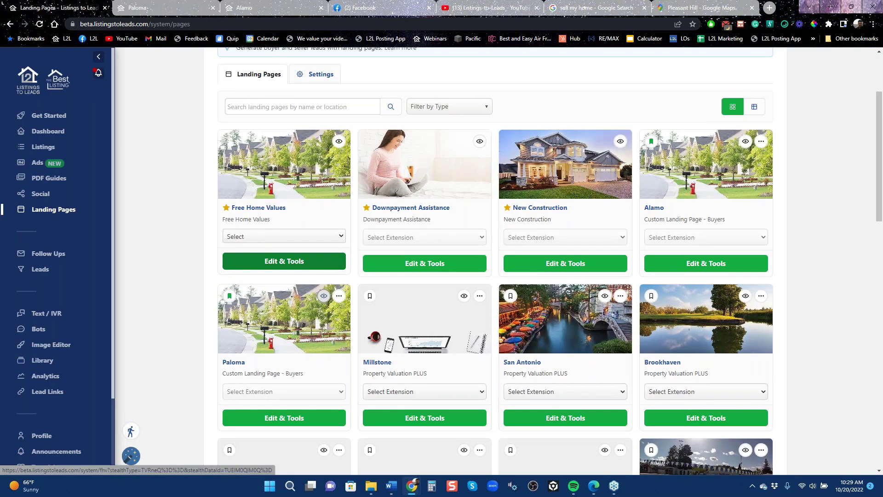
{"action": "scroll", "coordinate": [323, 296], "scroll_direction": "up", "scroll_amount": 3}
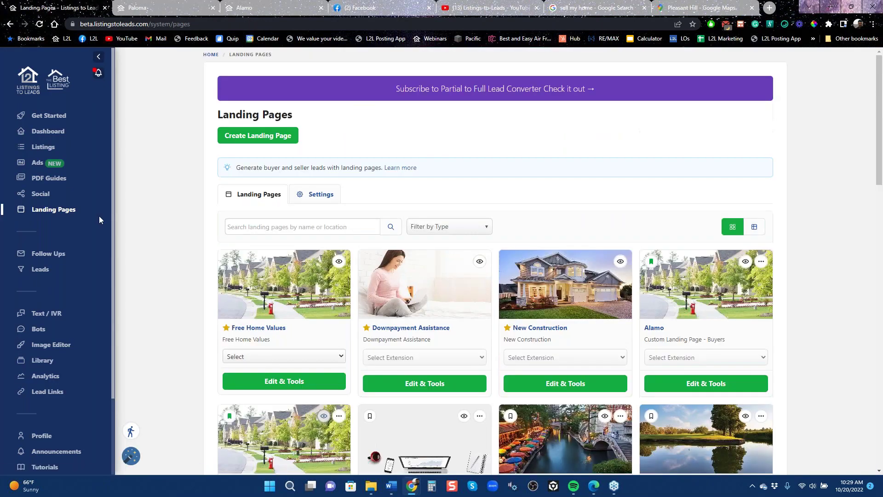
Grab a listing into the Listings page using zip code 98532 and MLS Listing ID 20019227.
{"action": "left_click", "coordinate": [45, 148]}
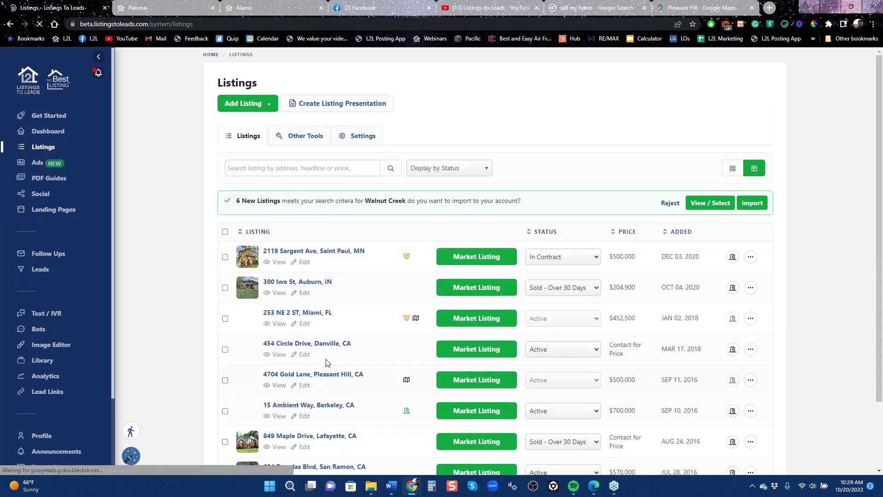
{"action": "scroll", "coordinate": [368, 340], "scroll_direction": "down", "scroll_amount": 2}
{"action": "scroll", "coordinate": [321, 221], "scroll_direction": "up", "scroll_amount": 2}
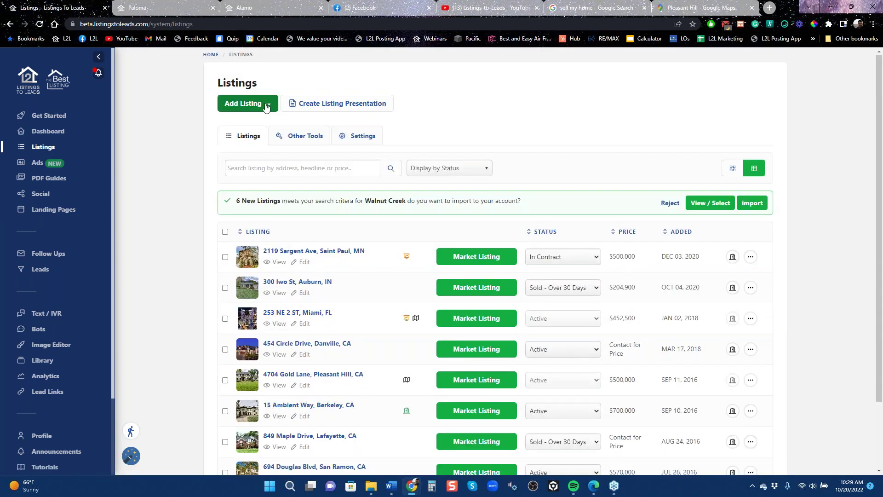
{"action": "left_click", "coordinate": [265, 106]}
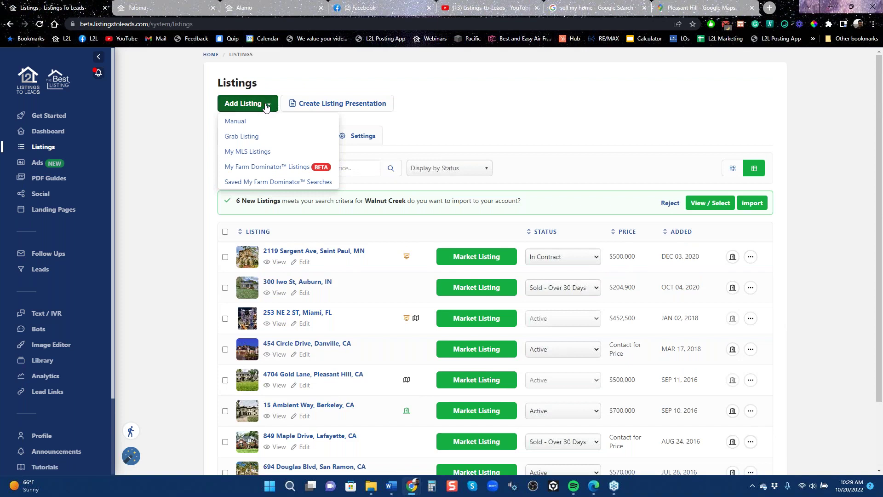
{"action": "left_click", "coordinate": [251, 137]}
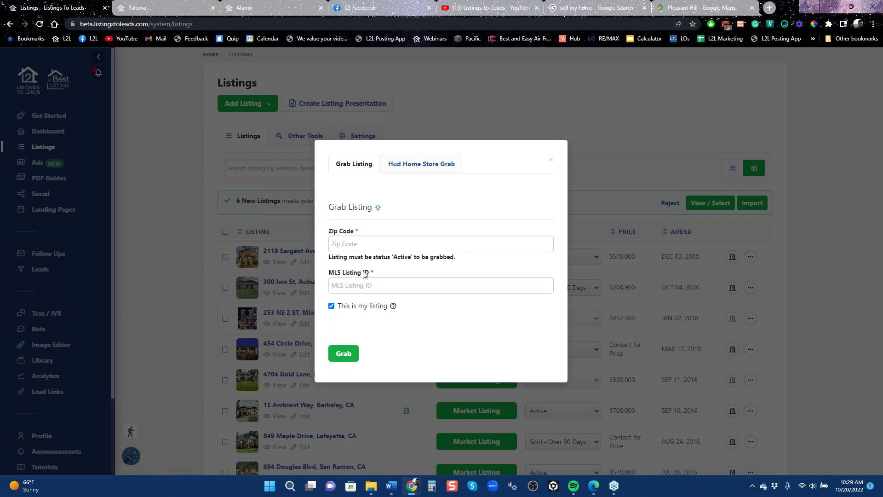
{"action": "left_click", "coordinate": [366, 250]}
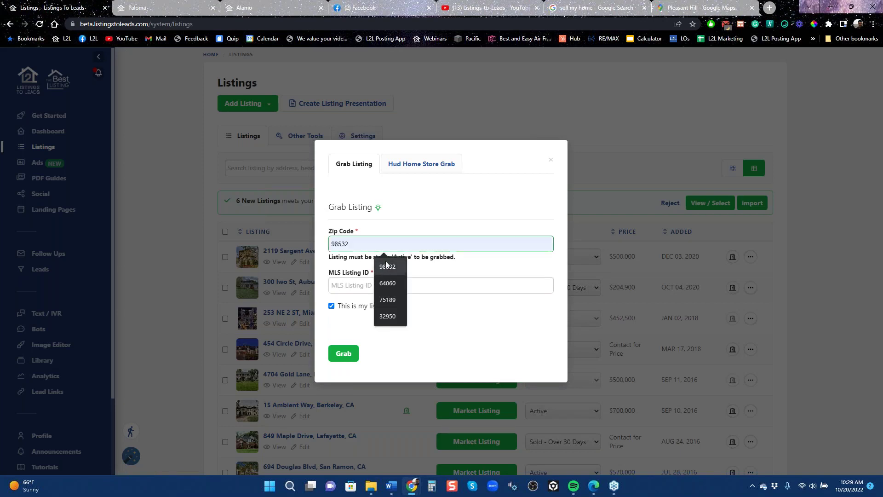
{"action": "left_click", "coordinate": [389, 266]}
{"action": "left_click", "coordinate": [388, 286]}
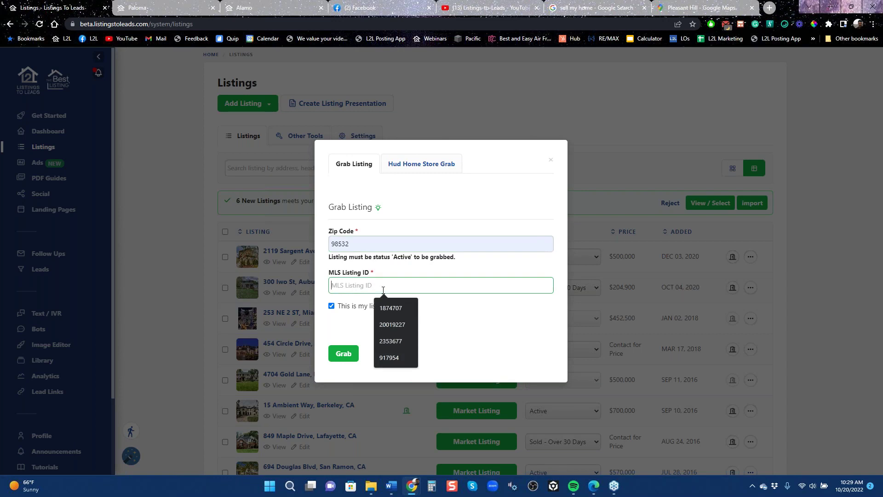
{"action": "left_click", "coordinate": [389, 329]}
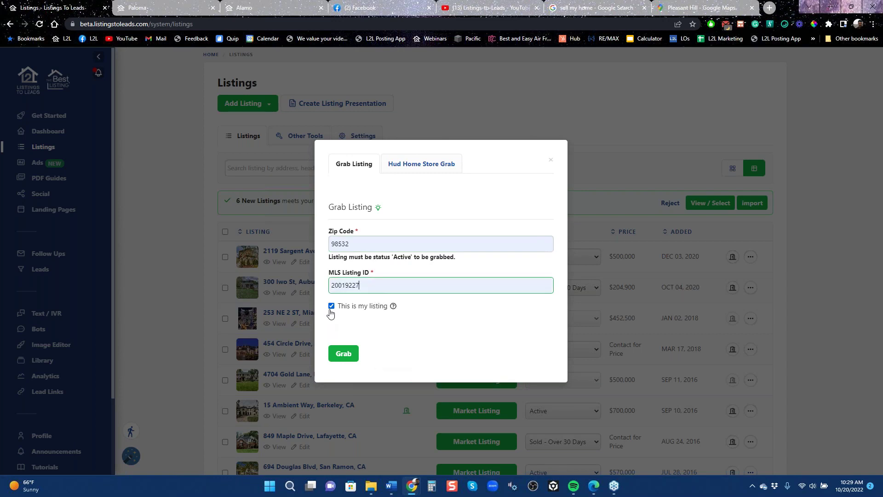
{"action": "left_click", "coordinate": [342, 352]}
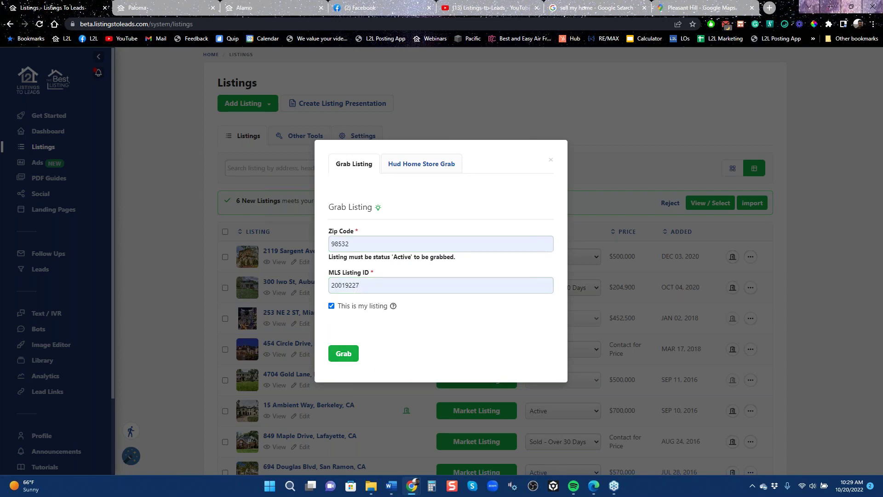
{"action": "left_click", "coordinate": [331, 306]}
{"action": "left_click", "coordinate": [551, 160]}
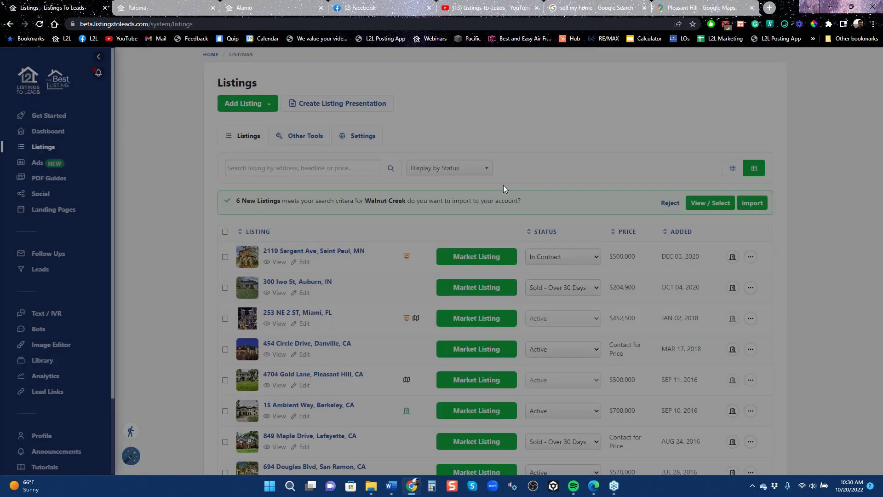
{"action": "scroll", "coordinate": [413, 426], "scroll_direction": "down", "scroll_amount": 2}
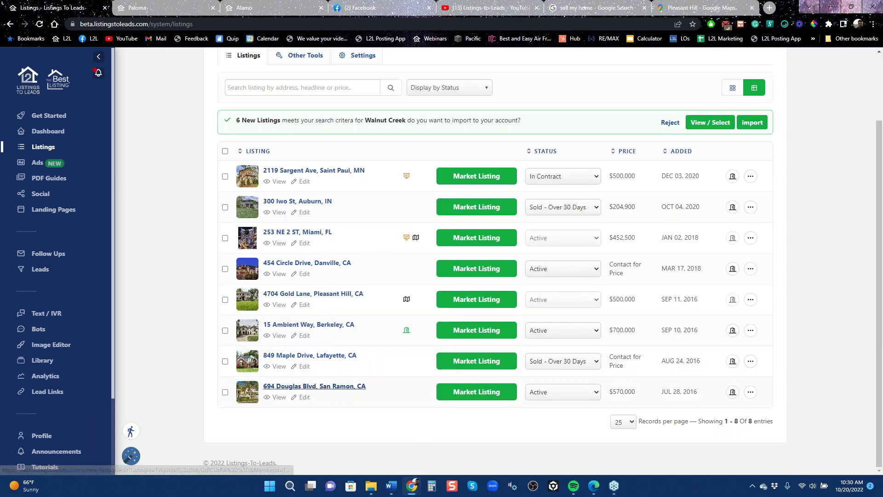
{"action": "left_click", "coordinate": [463, 394]}
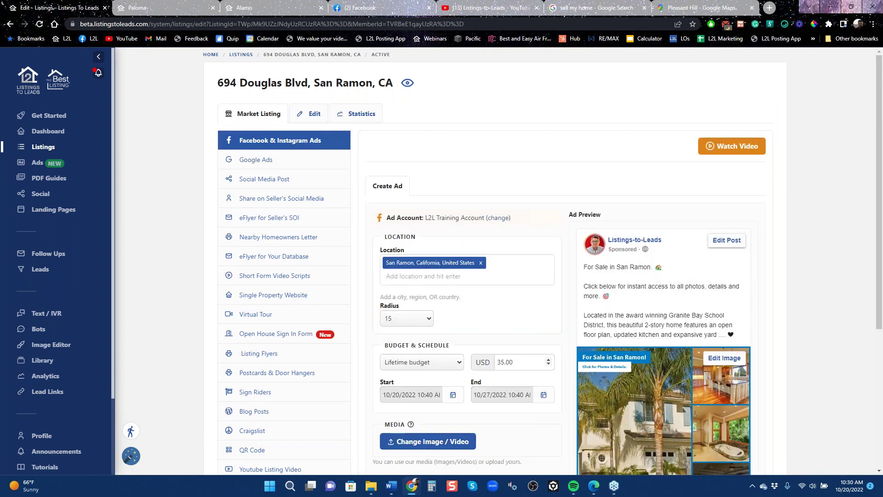
{"action": "scroll", "coordinate": [547, 362], "scroll_direction": "down", "scroll_amount": 1}
{"action": "scroll", "coordinate": [538, 363], "scroll_direction": "down", "scroll_amount": 2}
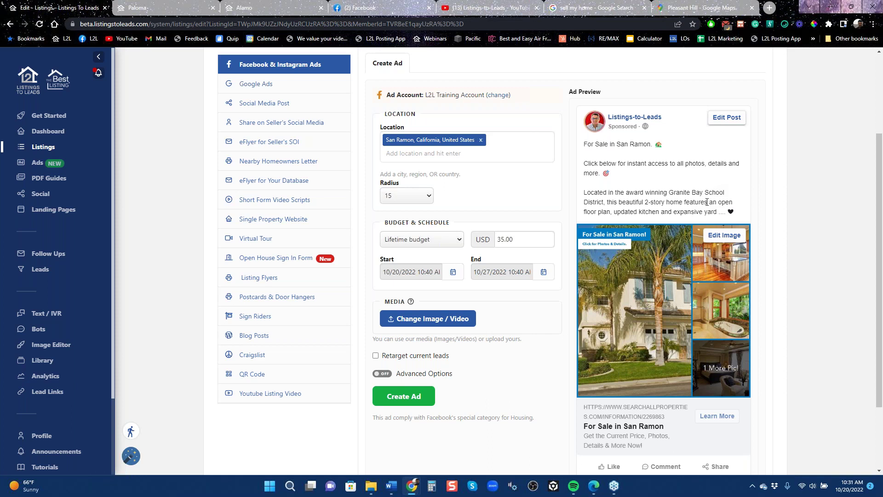
Add "Great shools! New granite kitchen!" after the opening sentence of the San Ramon ad post, keeping a blank line below it.
{"action": "left_click", "coordinate": [679, 144]}
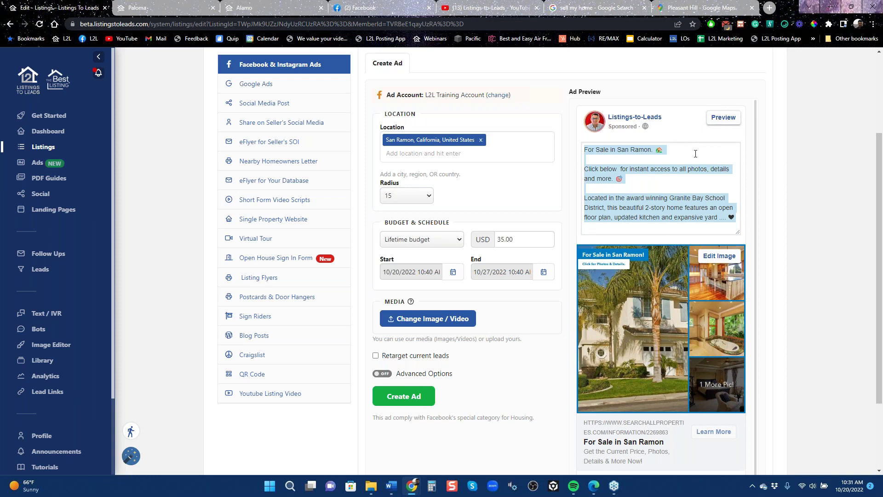
{"action": "left_click", "coordinate": [696, 154]}
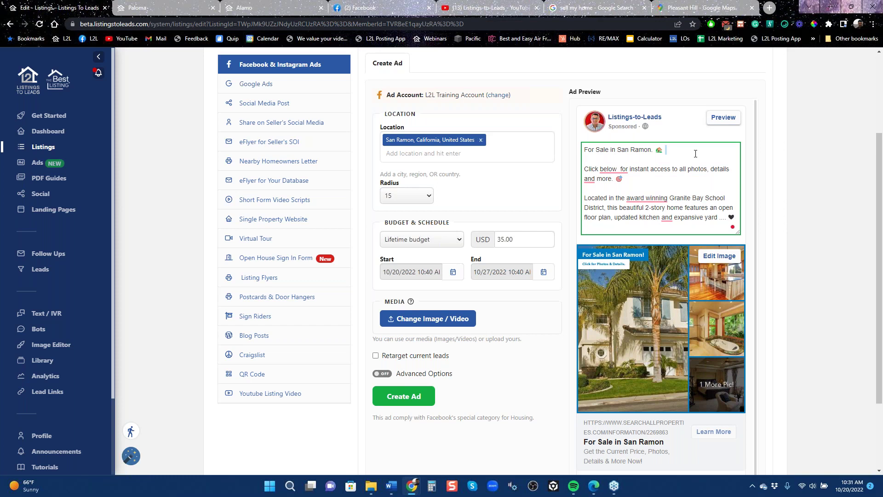
{"action": "key", "text": "Delete"}
{"action": "type", "text": "Gre"}
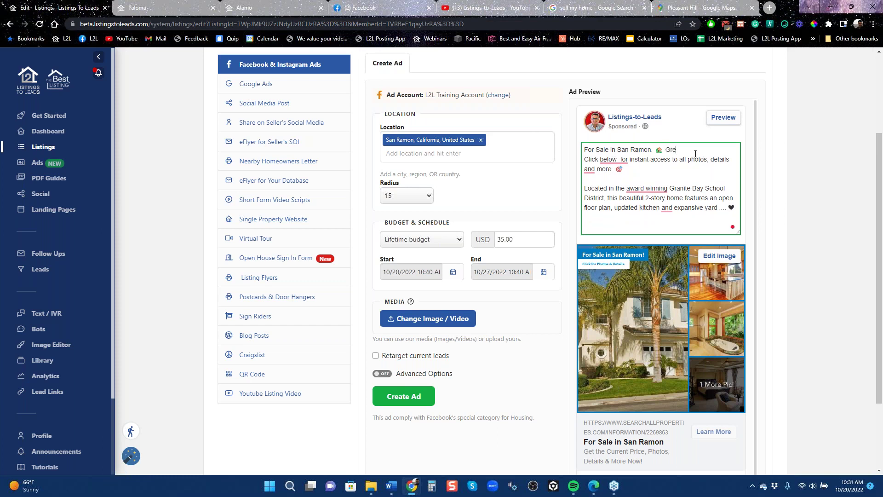
{"action": "type", "text": "at shools! New gr"}
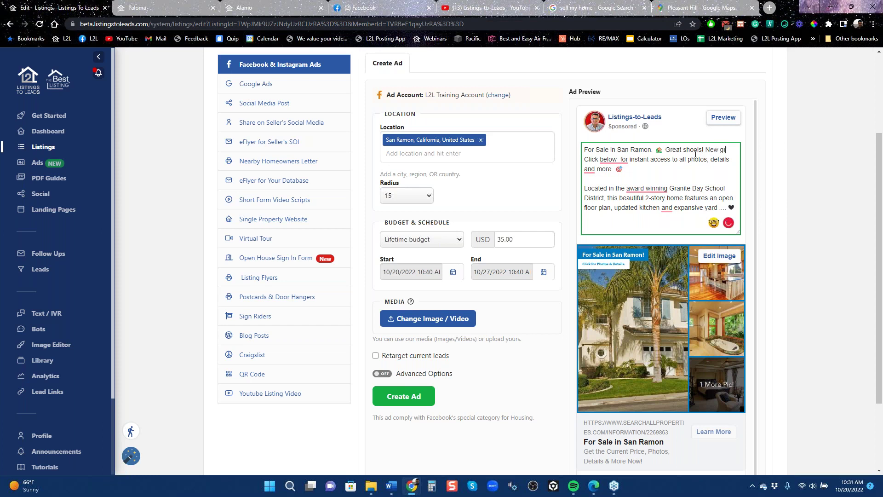
{"action": "type", "text": "anite kitchen"}
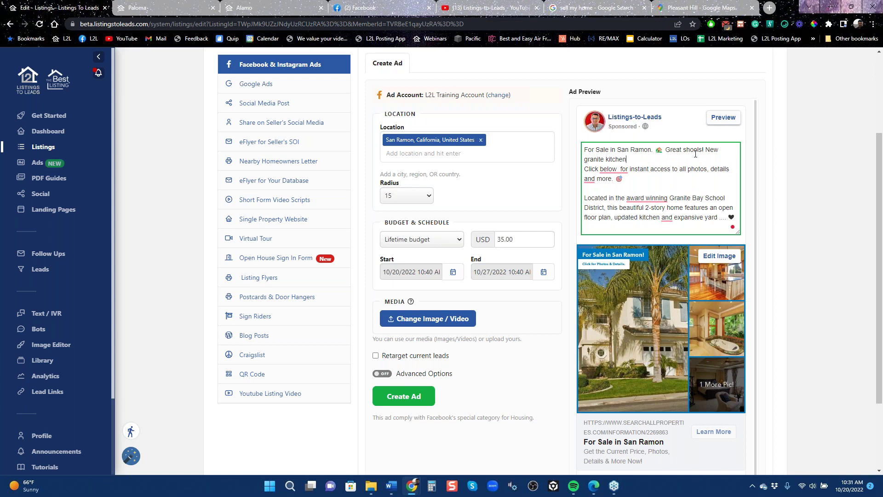
{"action": "type", "text": "!"}
{"action": "key", "text": "Return"}
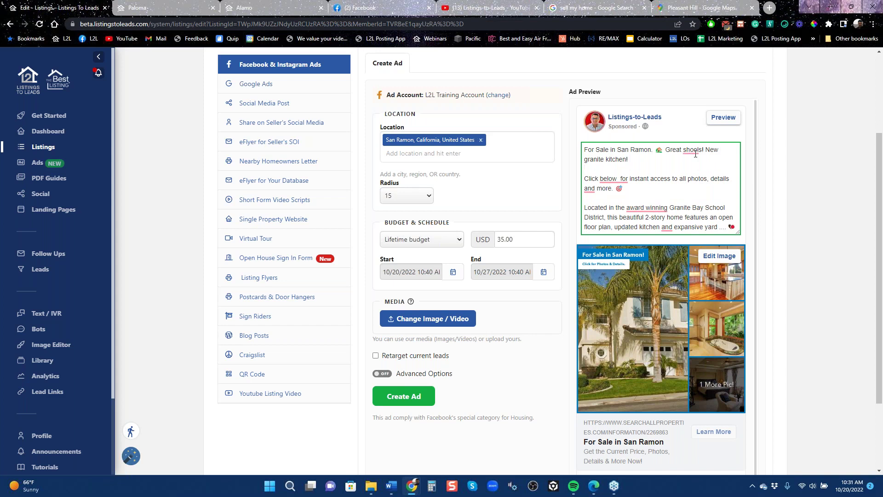
Correct the ad post by removing the extra space after "Click below" and hyphenating "award-winning".
{"action": "right_click", "coordinate": [613, 178]}
{"action": "left_click", "coordinate": [626, 190]}
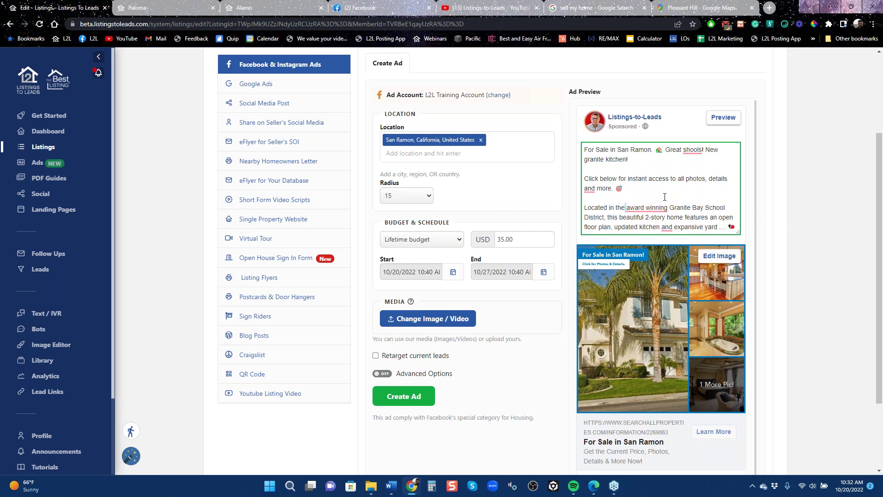
{"action": "mouse_move", "coordinate": [646, 208]}
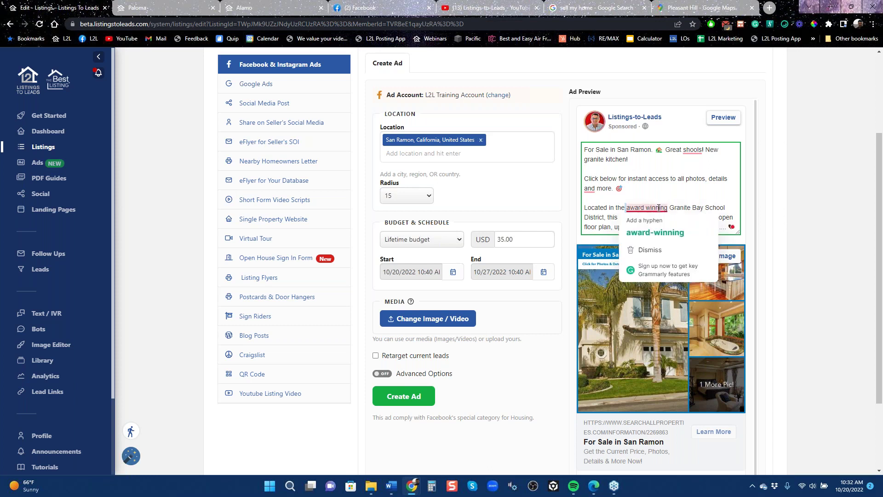
{"action": "left_click", "coordinate": [655, 232]}
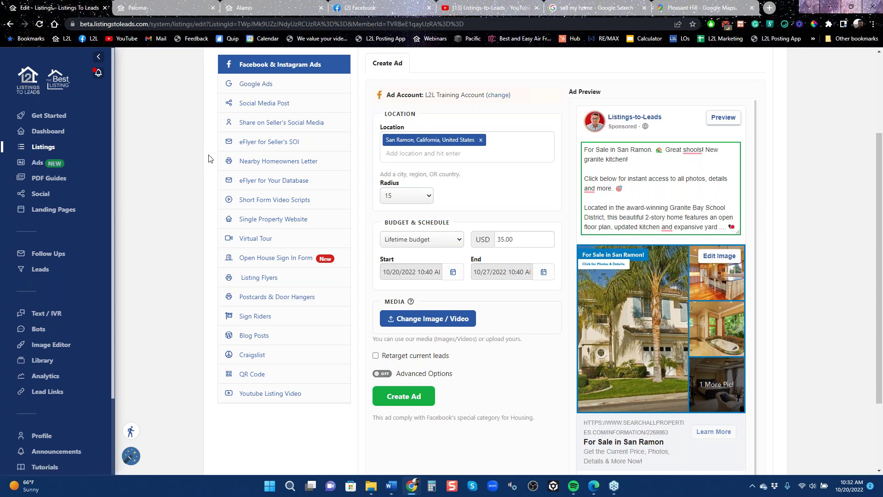
Go to the Ads page and dismiss the authentication error notice.
{"action": "scroll", "coordinate": [208, 159], "scroll_direction": "up", "scroll_amount": 3}
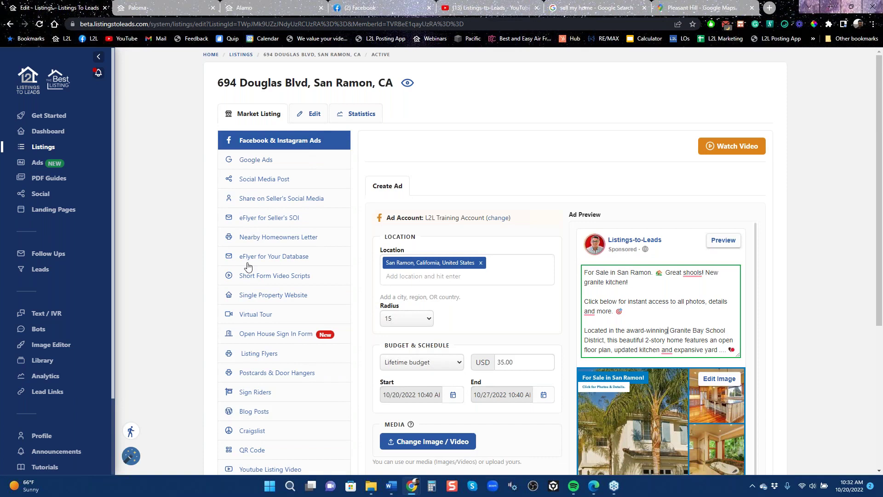
{"action": "left_click", "coordinate": [35, 170]}
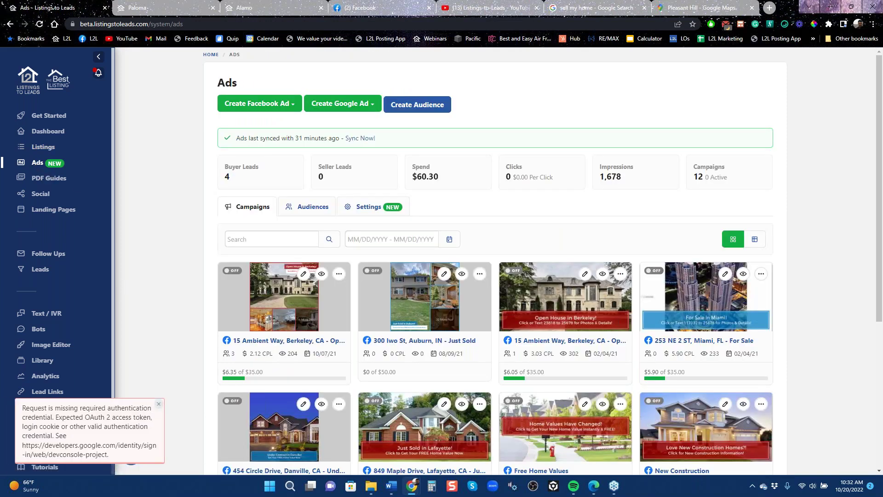
{"action": "left_click", "coordinate": [158, 404]}
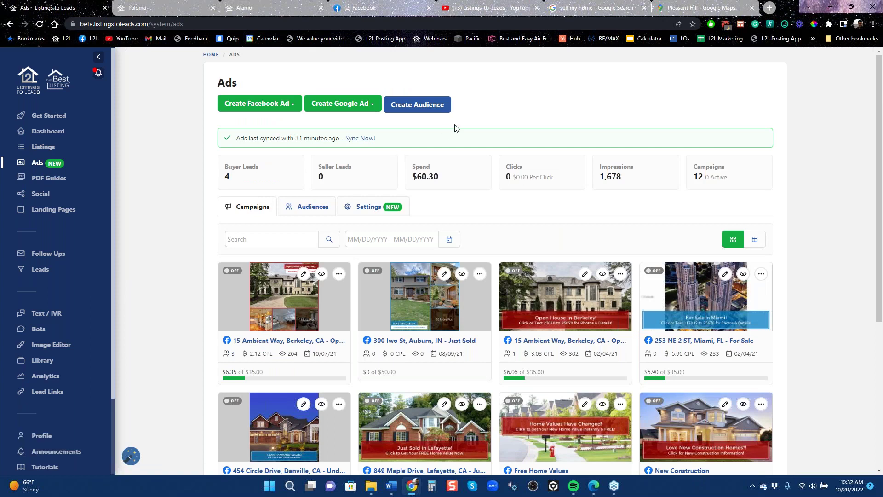
Review the sponsored Google search results for "sell my home" and return to the Ads page.
{"action": "left_click", "coordinate": [578, 6]}
{"action": "left_click_drag", "start_coordinate": [180, 75], "coordinate": [101, 69]}
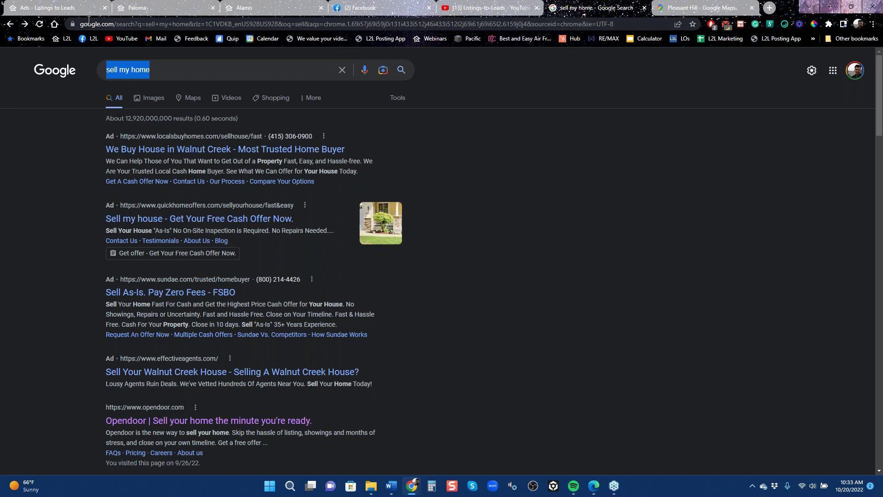
{"action": "left_click", "coordinate": [79, 9]}
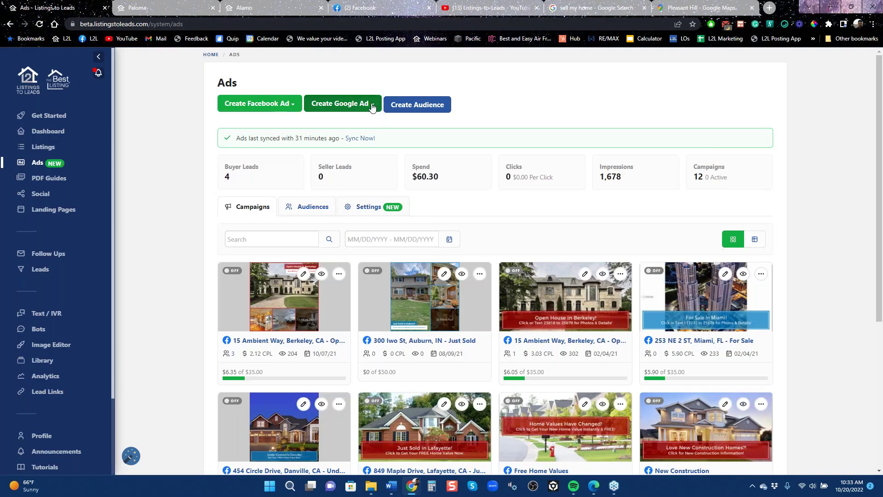
Look at the Google ad types, choose a listing ad to review the Google Ads Premium introduction, and close it without connecting an account.
{"action": "left_click", "coordinate": [373, 107]}
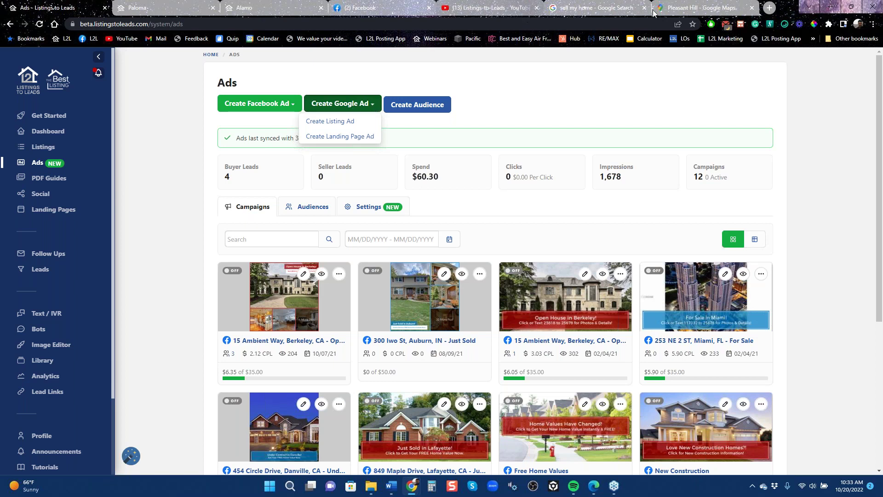
{"action": "left_click", "coordinate": [853, 39]}
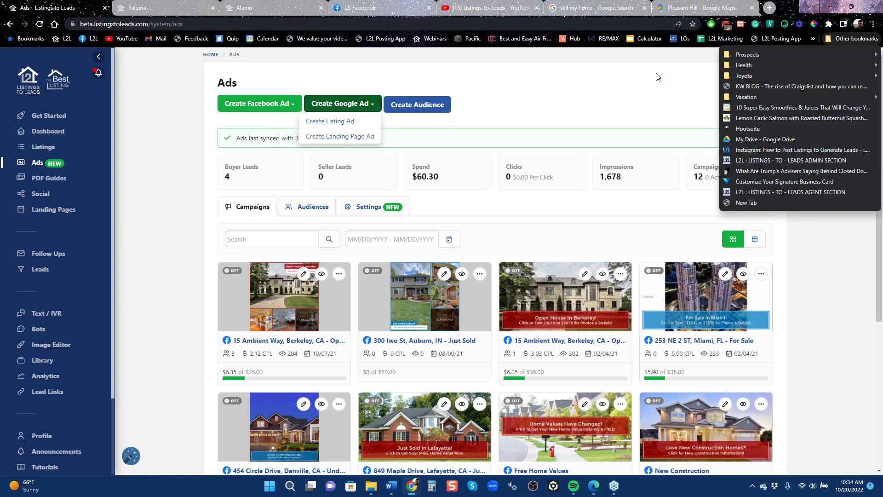
{"action": "left_click", "coordinate": [879, 16]}
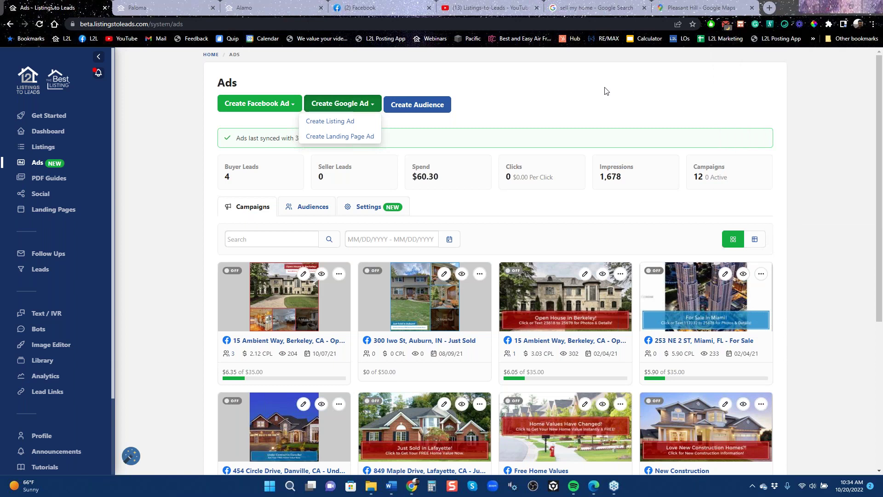
{"action": "scroll", "coordinate": [44, 415], "scroll_direction": "down", "scroll_amount": 2}
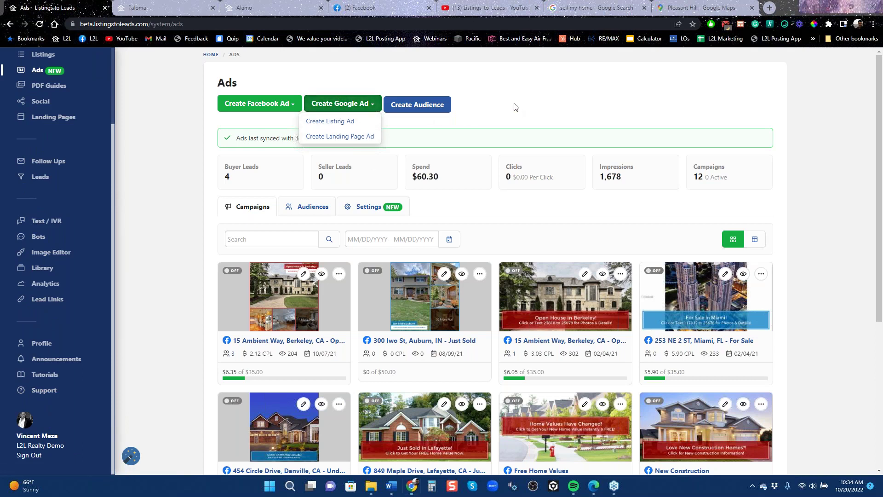
{"action": "left_click", "coordinate": [336, 104]}
{"action": "left_click", "coordinate": [336, 106]}
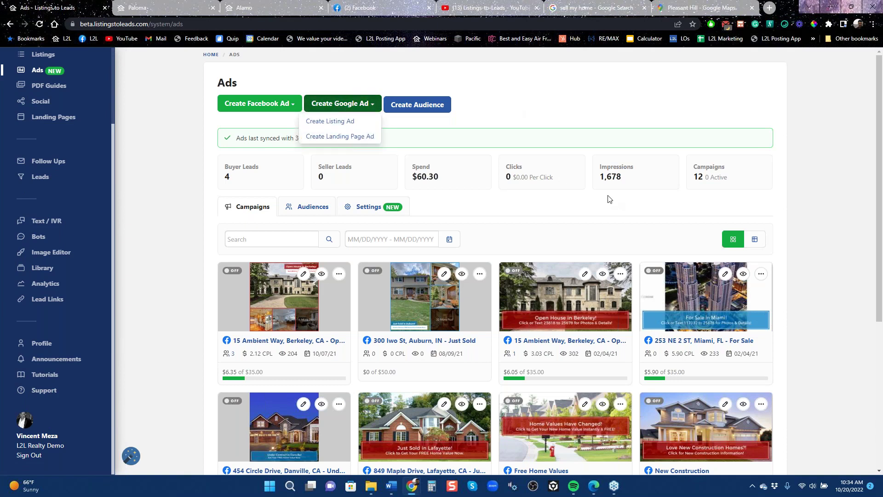
{"action": "left_click", "coordinate": [354, 121]}
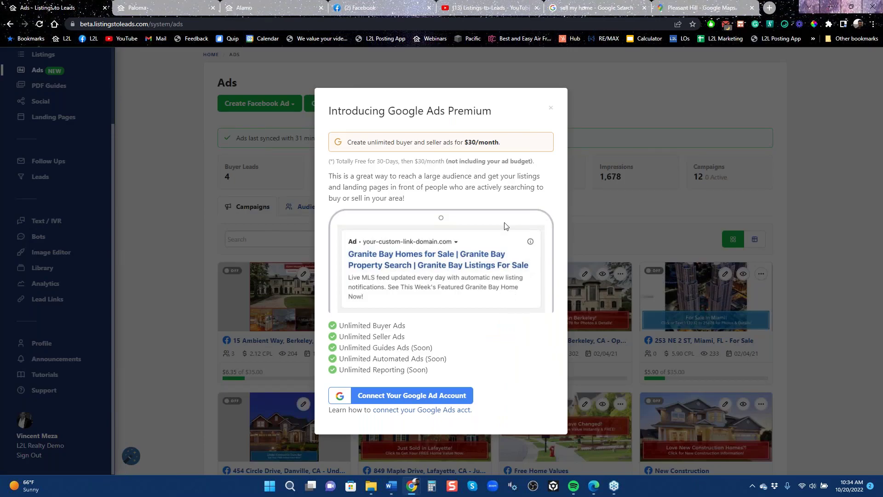
{"action": "left_click", "coordinate": [551, 109]}
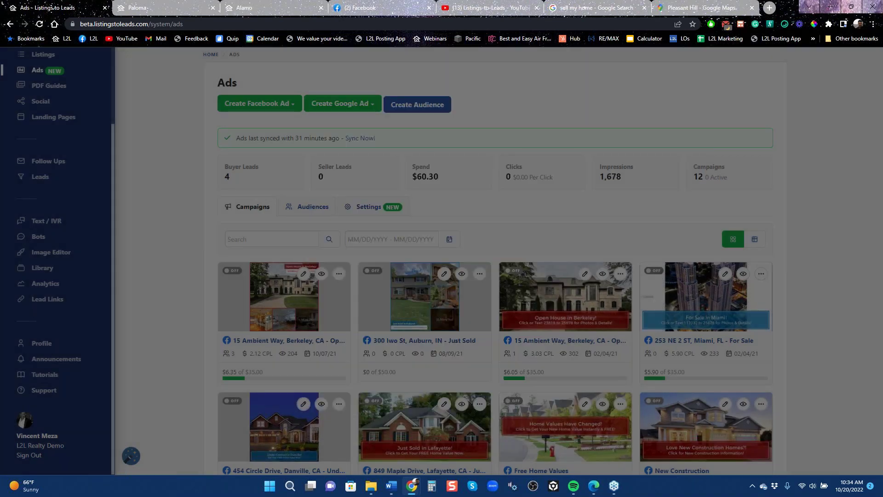